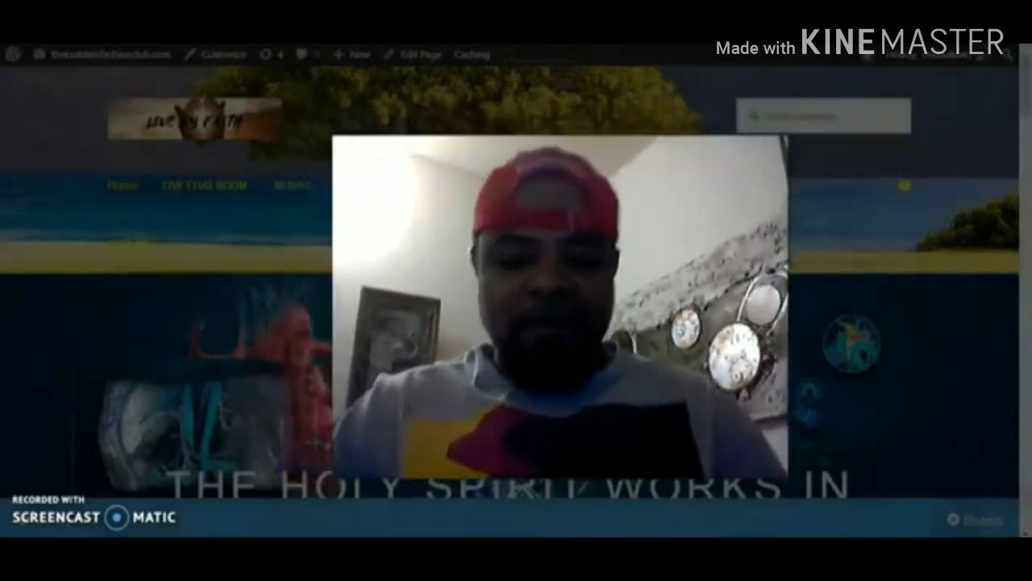
- Examine the shop homepage's rotating banner, the Shop by Category tiles and the New In products
{"action": "scroll", "coordinate": [733, 313], "scroll_direction": "down", "scroll_amount": 3}
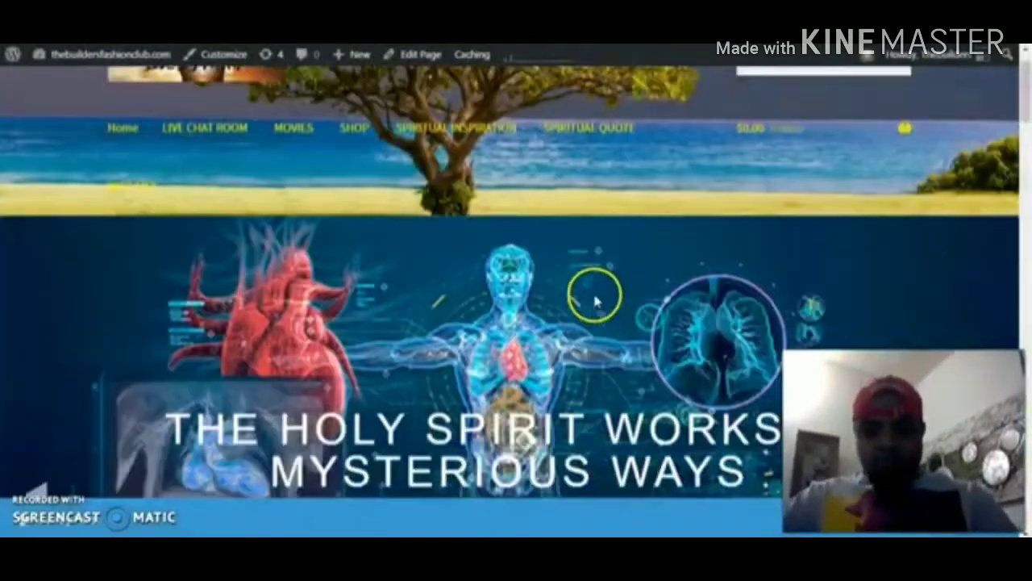
{"action": "scroll", "coordinate": [588, 288], "scroll_direction": "up", "scroll_amount": 3}
{"action": "scroll", "coordinate": [577, 270], "scroll_direction": "down", "scroll_amount": 5}
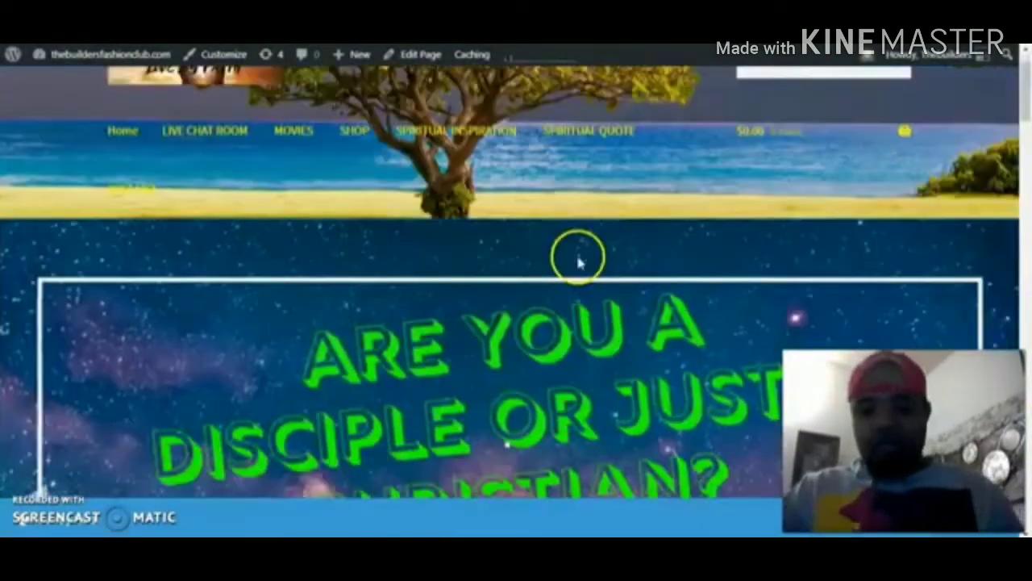
{"action": "scroll", "coordinate": [573, 262], "scroll_direction": "down", "scroll_amount": 8}
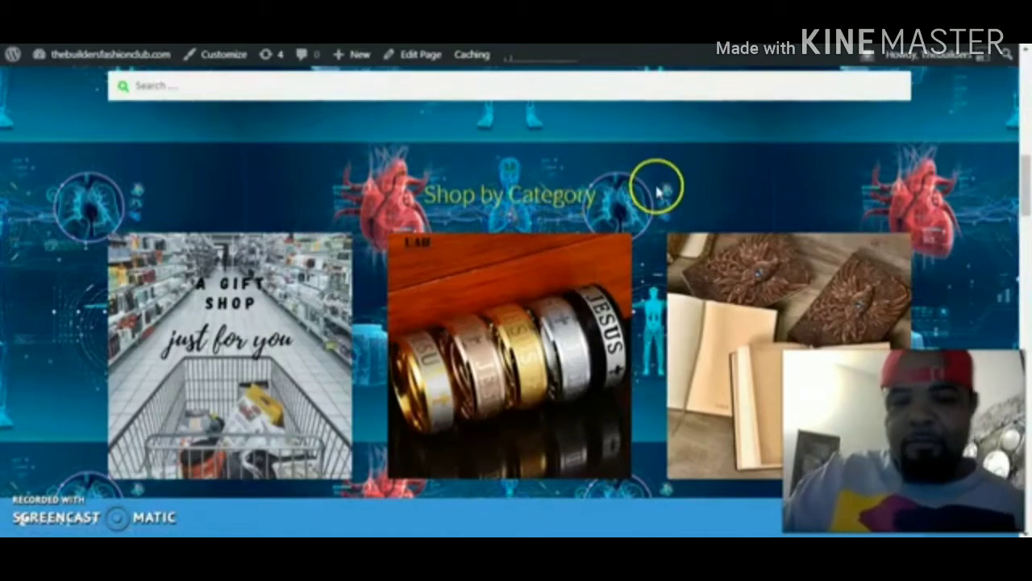
{"action": "scroll", "coordinate": [645, 178], "scroll_direction": "down", "scroll_amount": 3}
{"action": "scroll", "coordinate": [633, 172], "scroll_direction": "down", "scroll_amount": 2}
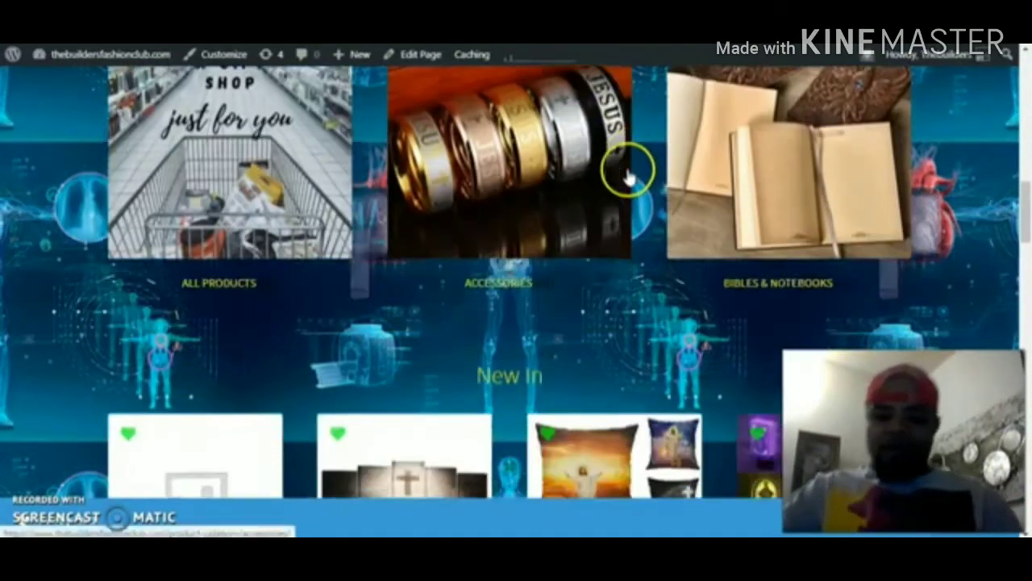
{"action": "scroll", "coordinate": [592, 250], "scroll_direction": "down", "scroll_amount": 5}
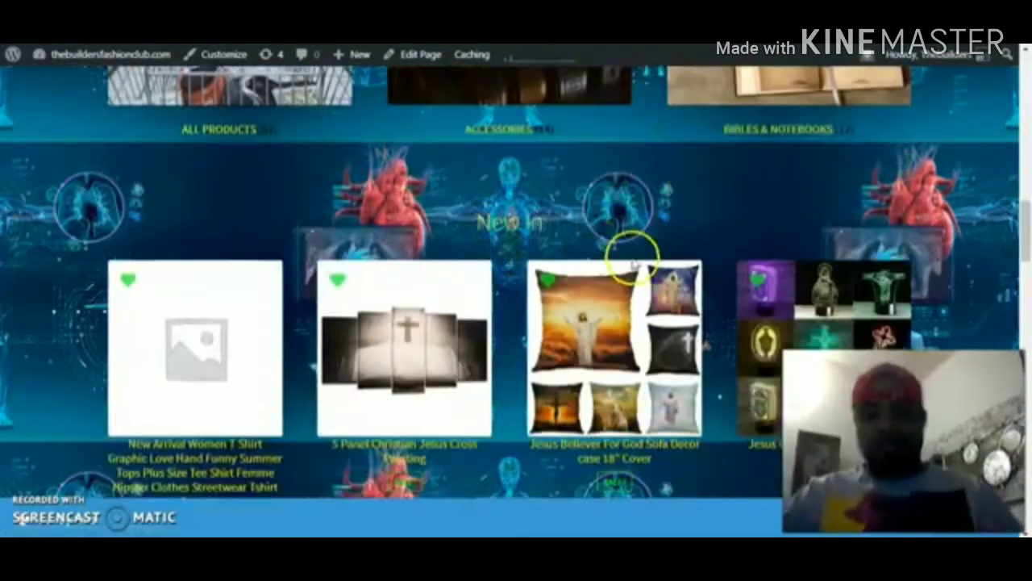
{"action": "scroll", "coordinate": [551, 256], "scroll_direction": "up", "scroll_amount": 2}
{"action": "scroll", "coordinate": [452, 226], "scroll_direction": "down", "scroll_amount": 2}
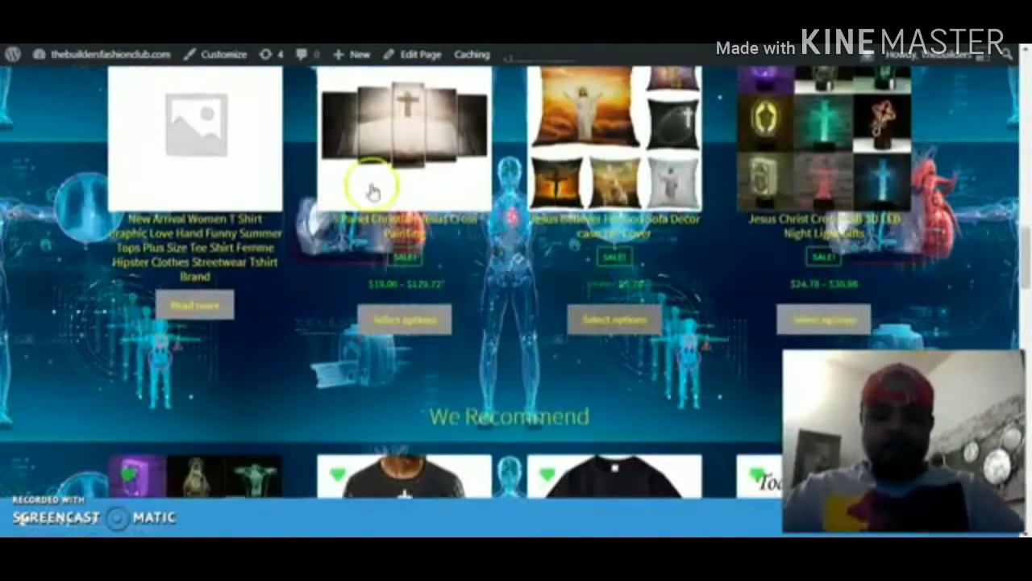
- Review the We Recommend and On Sale products on the homepage, and return to the site's main navigation
{"action": "scroll", "coordinate": [617, 253], "scroll_direction": "down", "scroll_amount": 5}
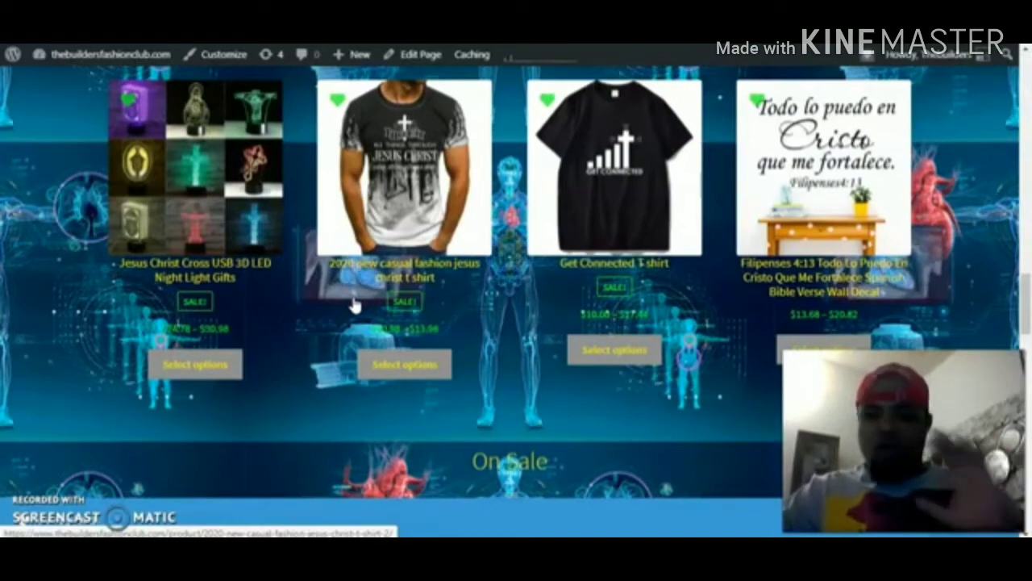
{"action": "scroll", "coordinate": [477, 300], "scroll_direction": "up", "scroll_amount": 1}
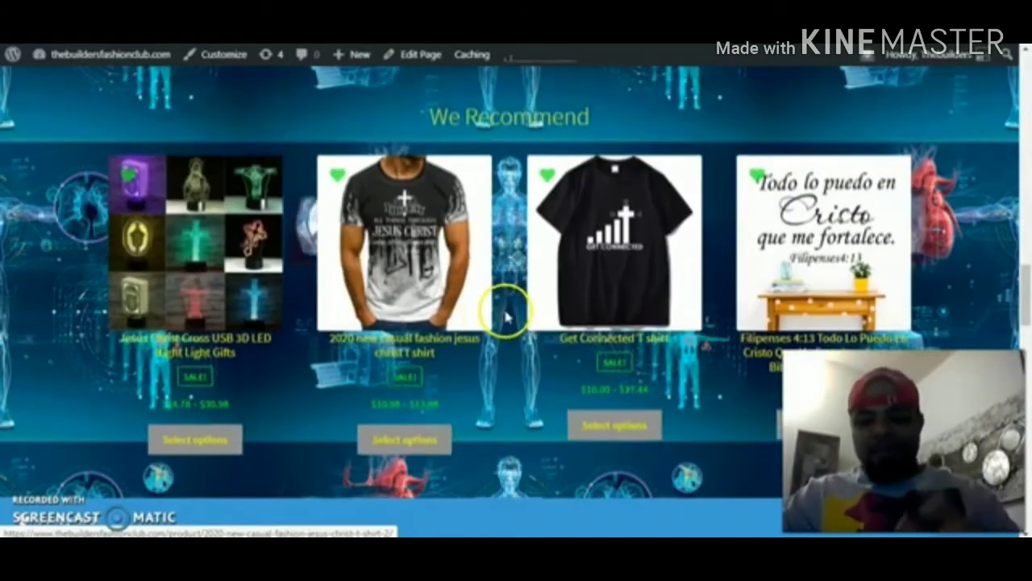
{"action": "scroll", "coordinate": [505, 306], "scroll_direction": "down", "scroll_amount": 1}
{"action": "scroll", "coordinate": [509, 305], "scroll_direction": "up", "scroll_amount": 1}
{"action": "scroll", "coordinate": [507, 302], "scroll_direction": "up", "scroll_amount": 3}
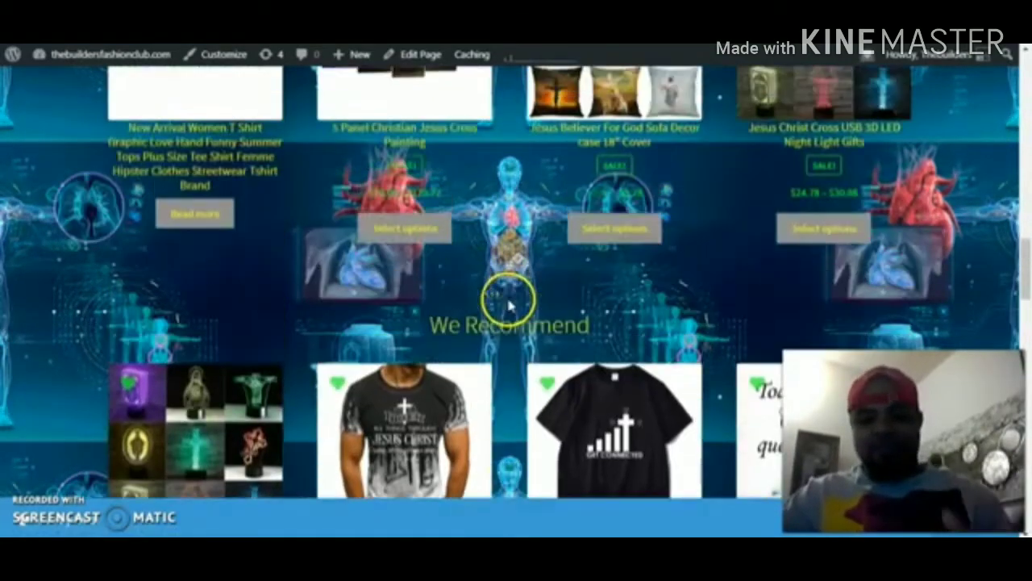
{"action": "scroll", "coordinate": [517, 300], "scroll_direction": "up", "scroll_amount": 5}
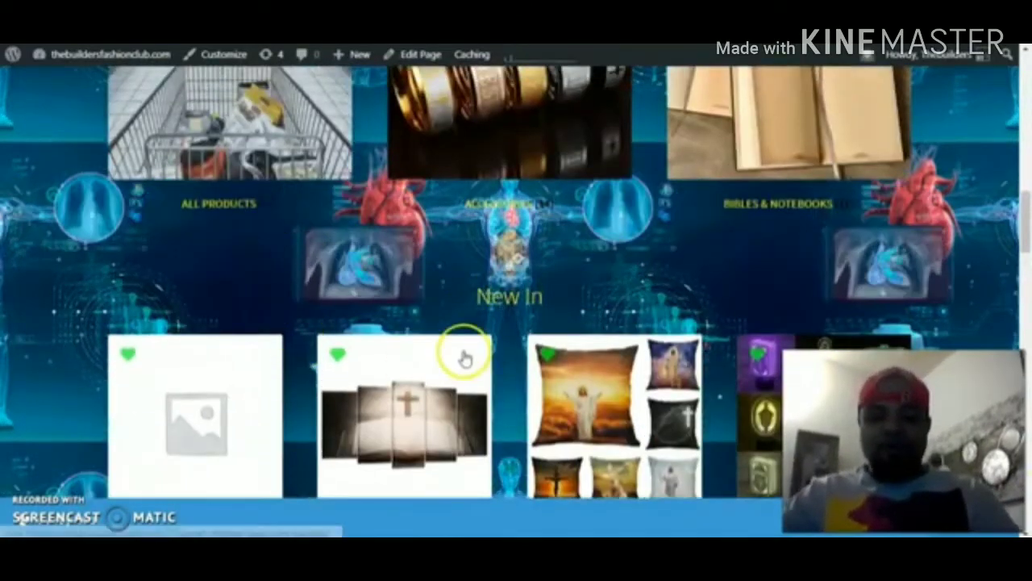
{"action": "scroll", "coordinate": [463, 359], "scroll_direction": "down", "scroll_amount": 4}
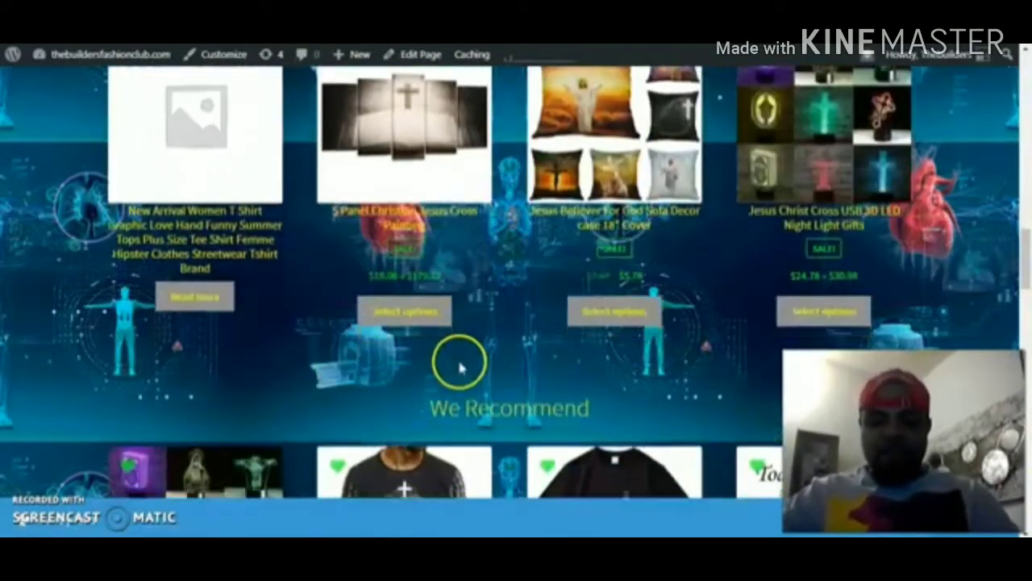
{"action": "scroll", "coordinate": [460, 367], "scroll_direction": "down", "scroll_amount": 10}
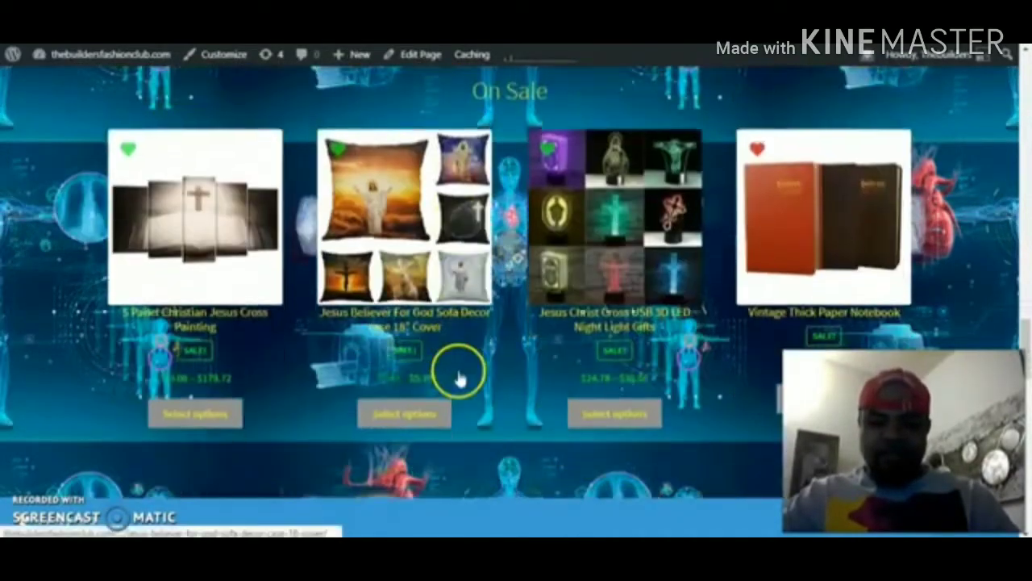
{"action": "scroll", "coordinate": [458, 375], "scroll_direction": "up", "scroll_amount": 13}
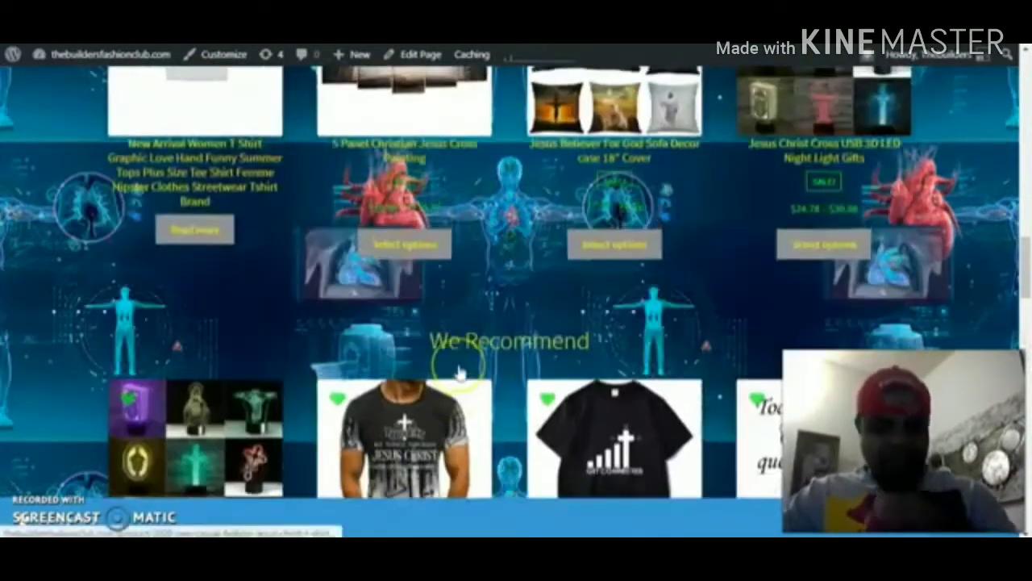
{"action": "scroll", "coordinate": [458, 371], "scroll_direction": "up", "scroll_amount": 15}
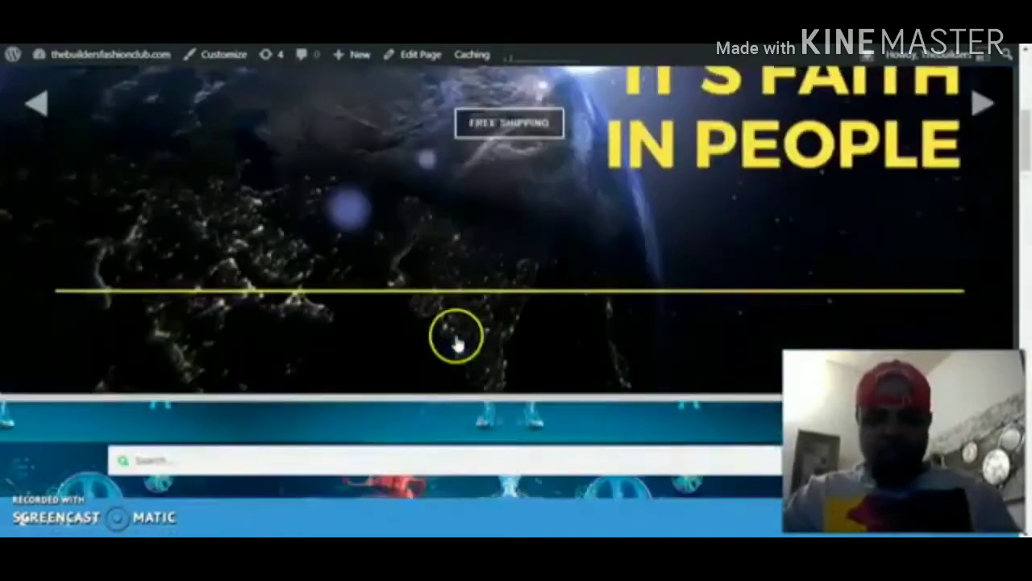
{"action": "scroll", "coordinate": [457, 338], "scroll_direction": "up", "scroll_amount": 5}
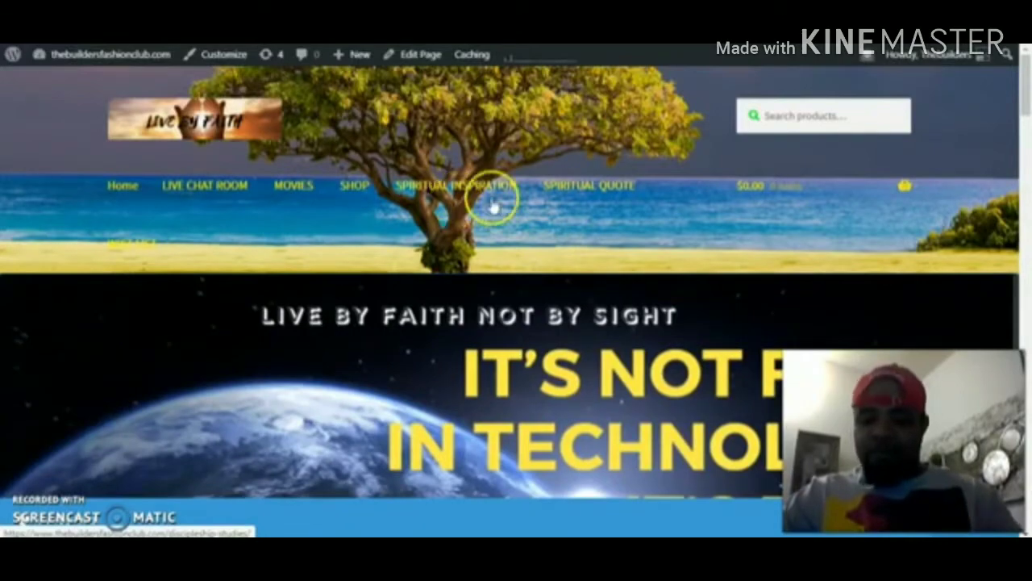
- Open the Spiritual Inspiration page and bring its title and welcome image into view
{"action": "left_click", "coordinate": [454, 184]}
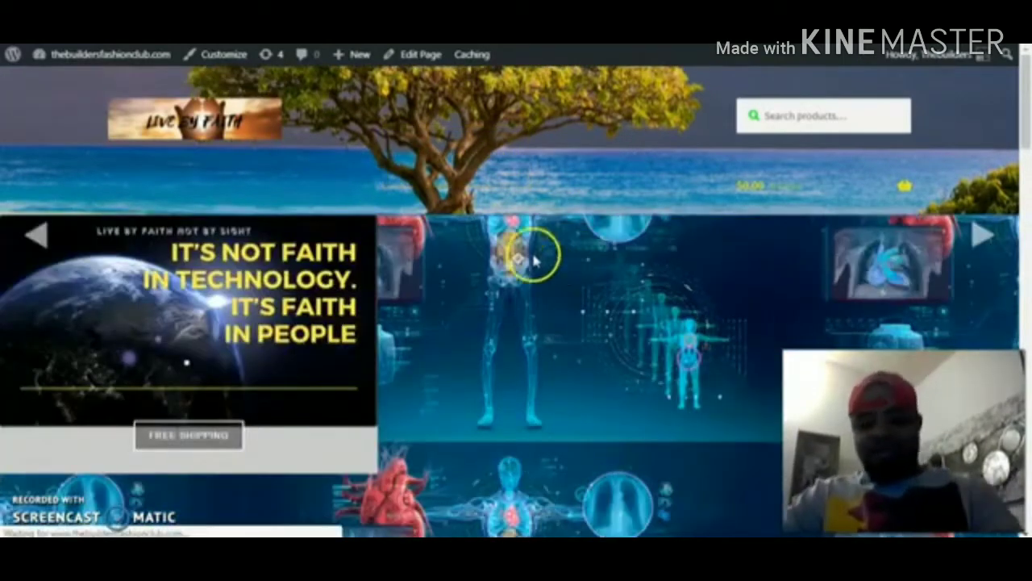
{"action": "scroll", "coordinate": [575, 289], "scroll_direction": "down", "scroll_amount": 1}
{"action": "scroll", "coordinate": [569, 282], "scroll_direction": "down", "scroll_amount": 2}
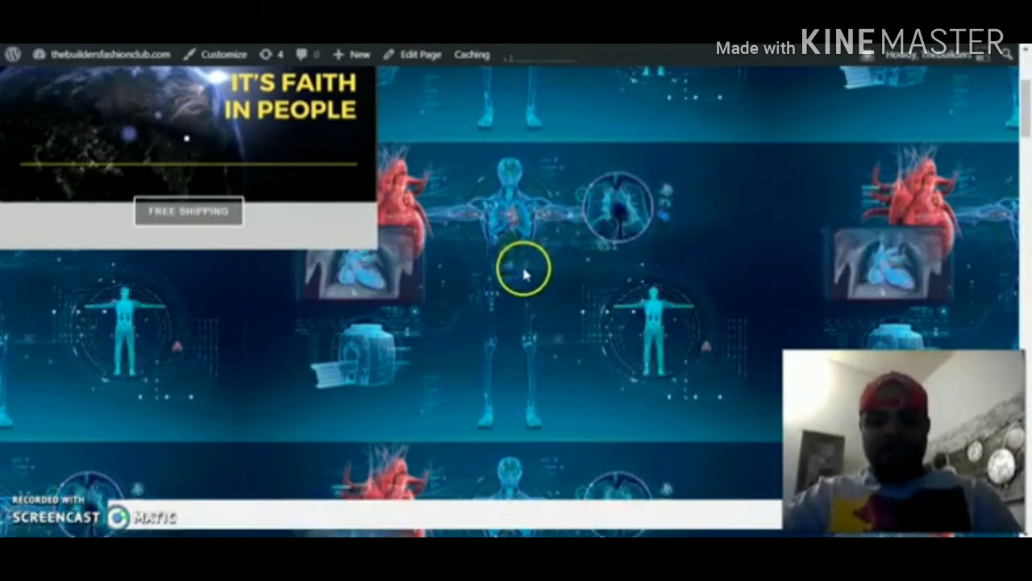
{"action": "scroll", "coordinate": [529, 278], "scroll_direction": "down", "scroll_amount": 3}
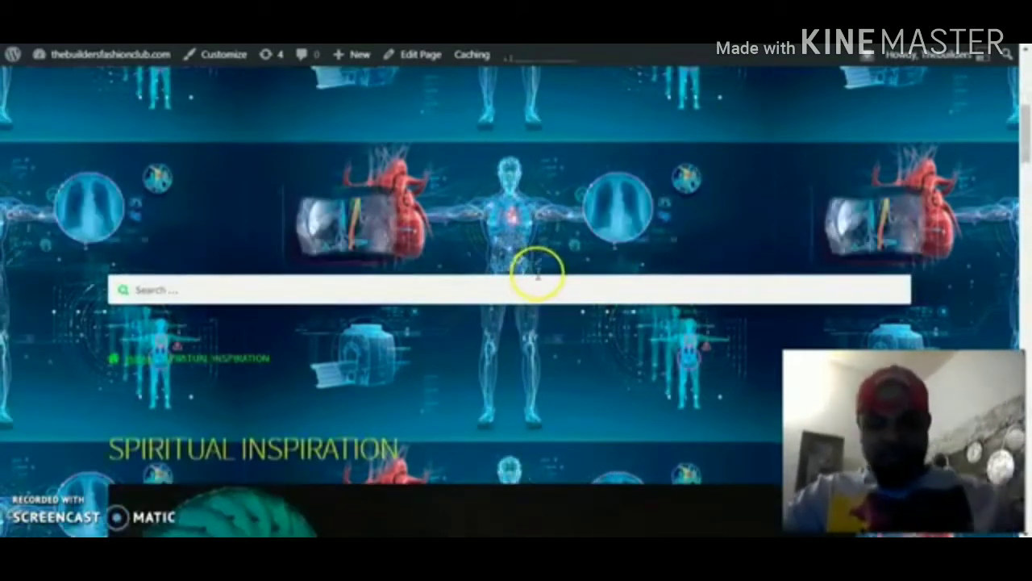
{"action": "scroll", "coordinate": [539, 282], "scroll_direction": "down", "scroll_amount": 2}
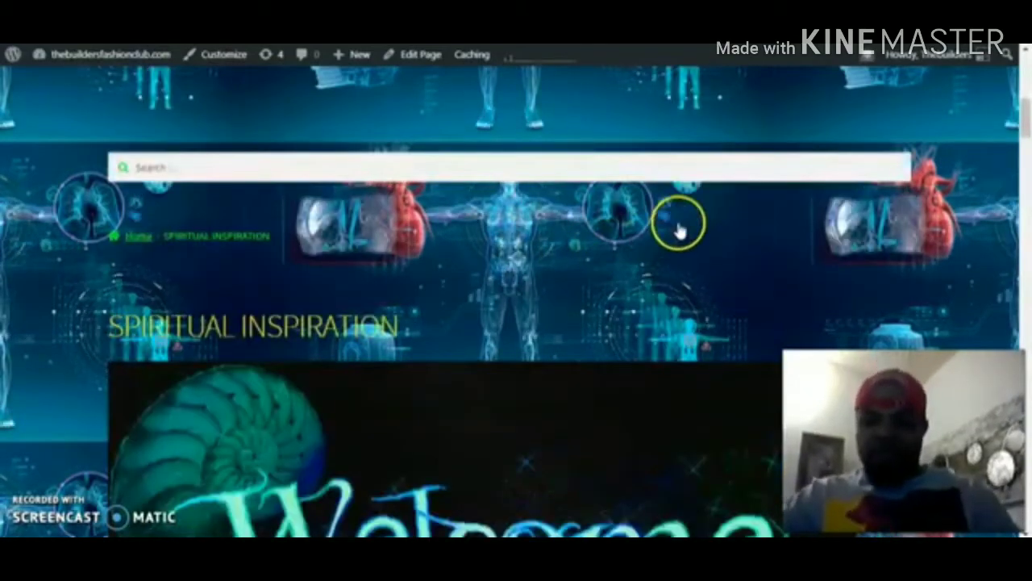
- Examine the Spiritual Inspiration page's welcome text, Live Ministry broadcast, message box and Trust God section with its videos
{"action": "scroll", "coordinate": [669, 222], "scroll_direction": "down", "scroll_amount": 4}
{"action": "scroll", "coordinate": [597, 222], "scroll_direction": "down", "scroll_amount": 2}
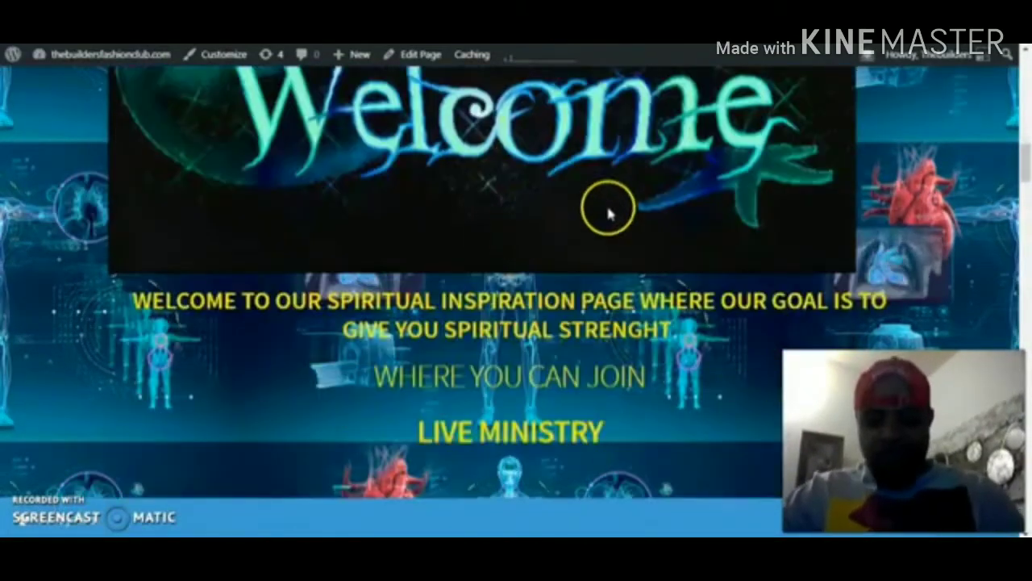
{"action": "scroll", "coordinate": [587, 214], "scroll_direction": "down", "scroll_amount": 3}
{"action": "scroll", "coordinate": [593, 230], "scroll_direction": "down", "scroll_amount": 2}
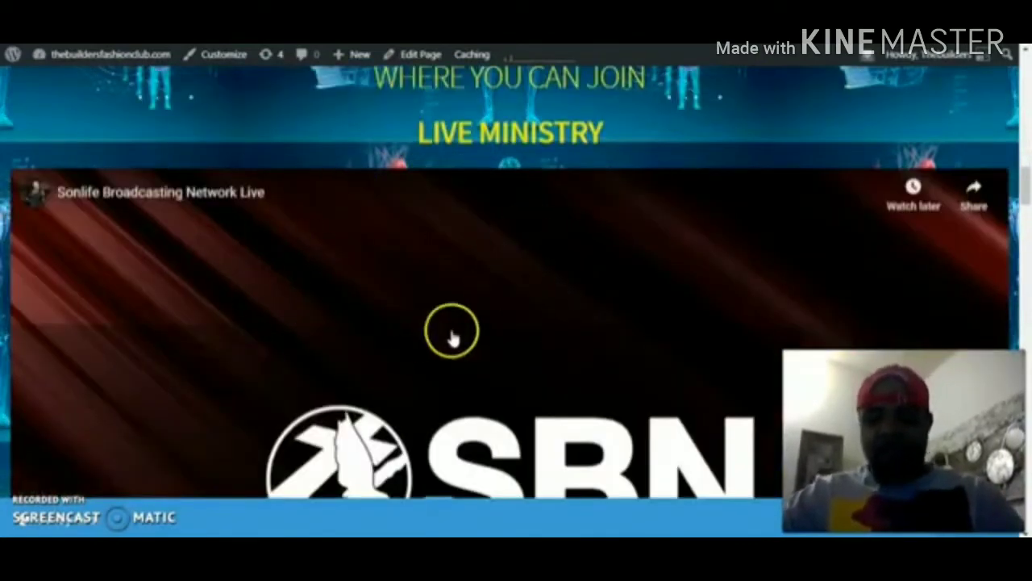
{"action": "scroll", "coordinate": [537, 250], "scroll_direction": "down", "scroll_amount": 4}
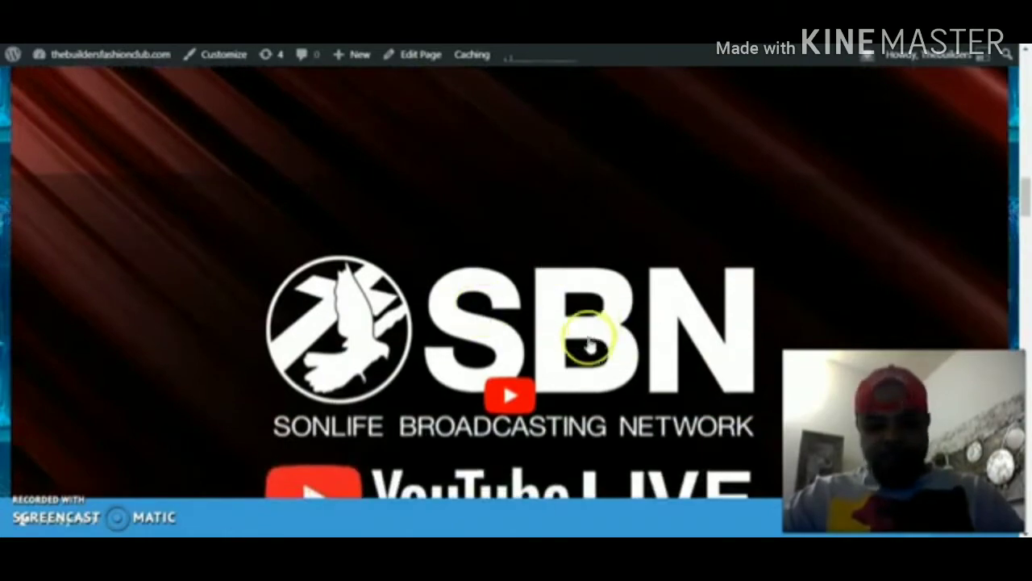
{"action": "scroll", "coordinate": [569, 329], "scroll_direction": "down", "scroll_amount": 10}
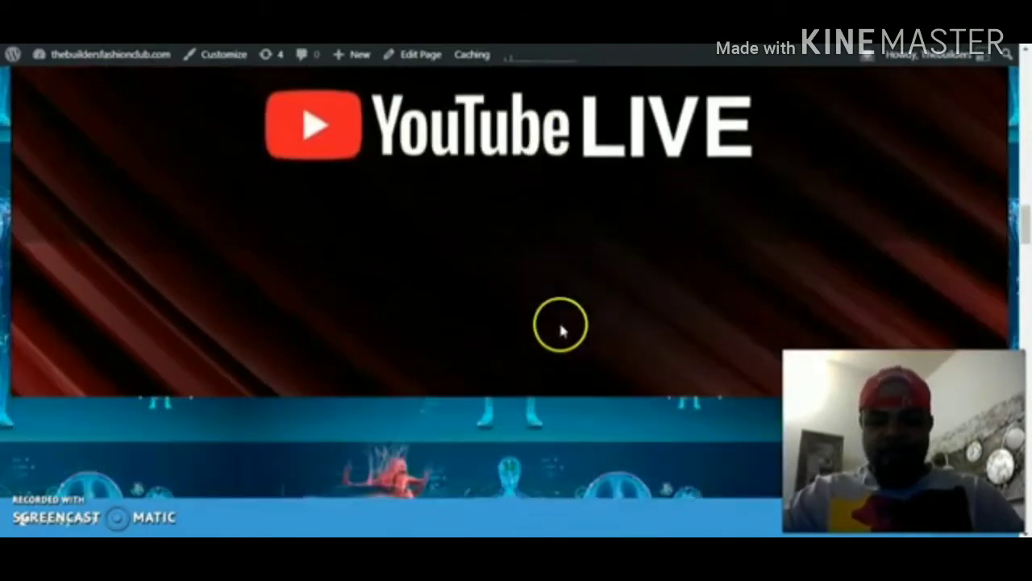
{"action": "scroll", "coordinate": [561, 329], "scroll_direction": "down", "scroll_amount": 10}
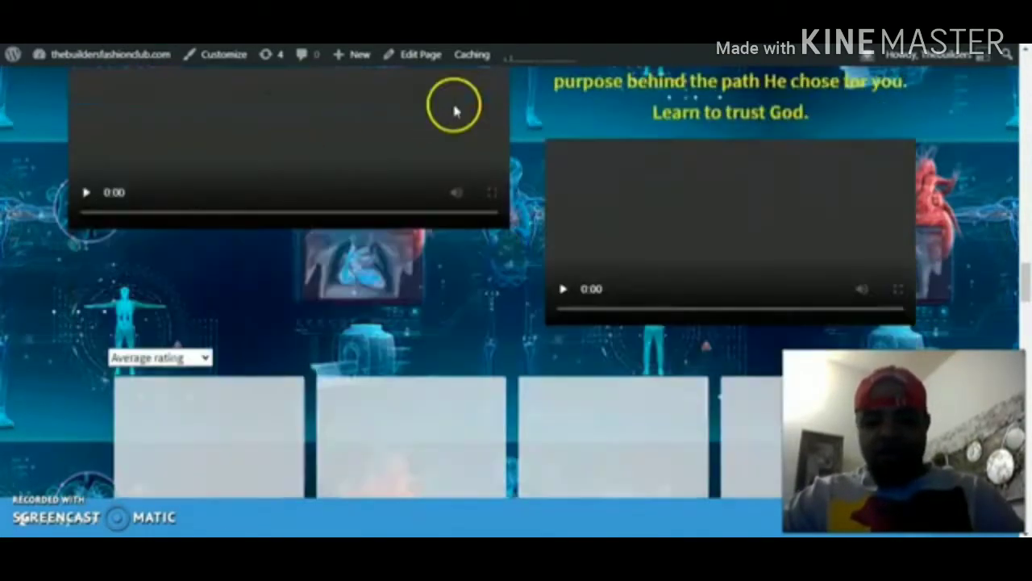
{"action": "scroll", "coordinate": [513, 121], "scroll_direction": "up", "scroll_amount": 3}
{"action": "scroll", "coordinate": [670, 207], "scroll_direction": "up", "scroll_amount": 4}
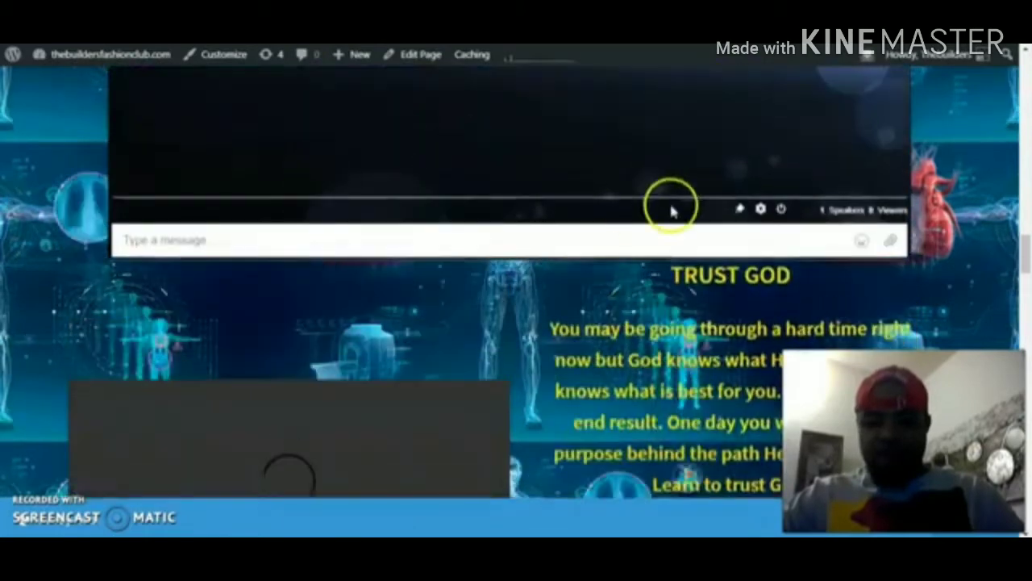
{"action": "scroll", "coordinate": [680, 278], "scroll_direction": "down", "scroll_amount": 4}
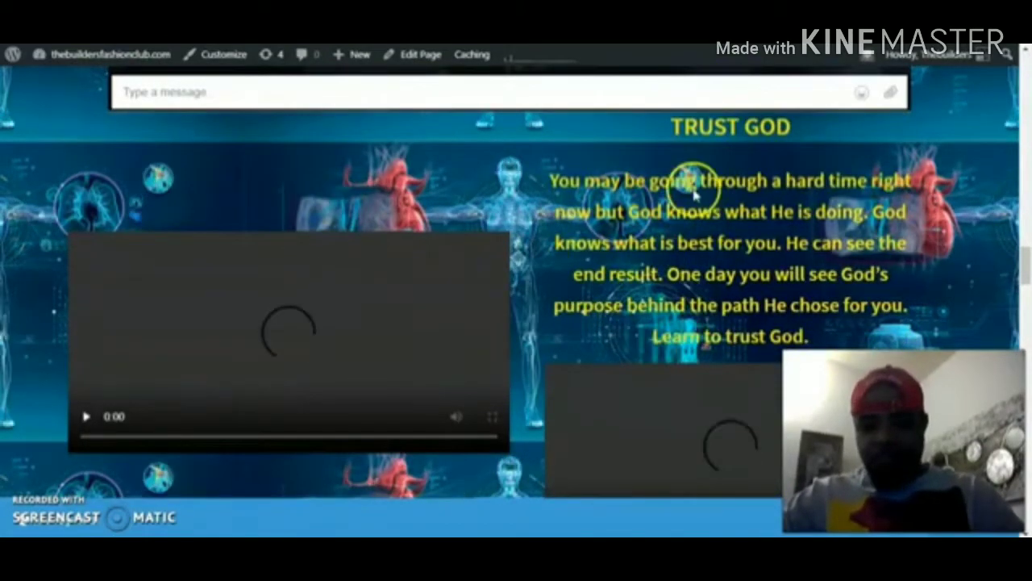
{"action": "scroll", "coordinate": [611, 172], "scroll_direction": "down", "scroll_amount": 6}
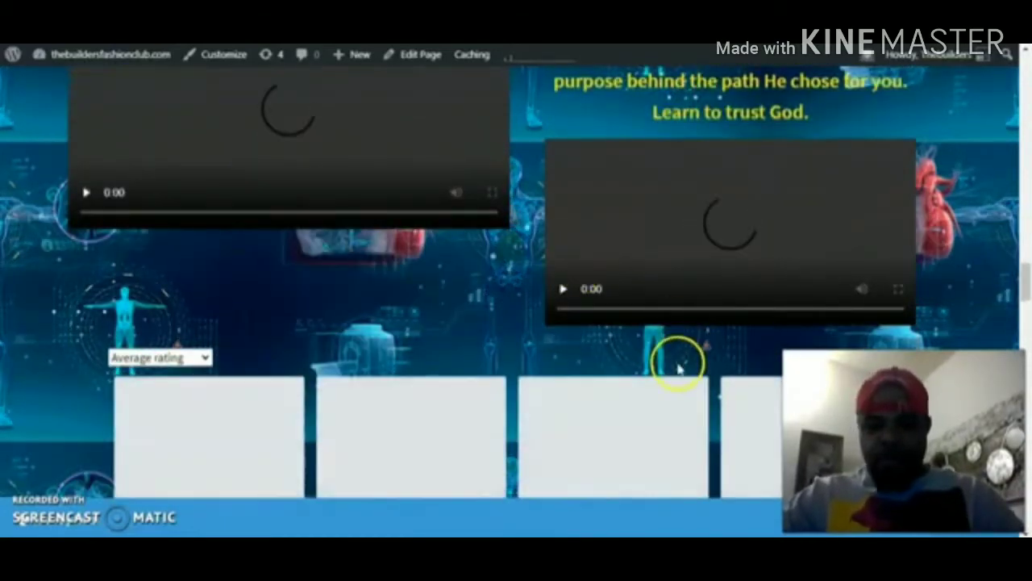
- Look through the product grid on the Spiritual Inspiration page down to the comment form and back to its first row
{"action": "scroll", "coordinate": [680, 362], "scroll_direction": "down", "scroll_amount": 4}
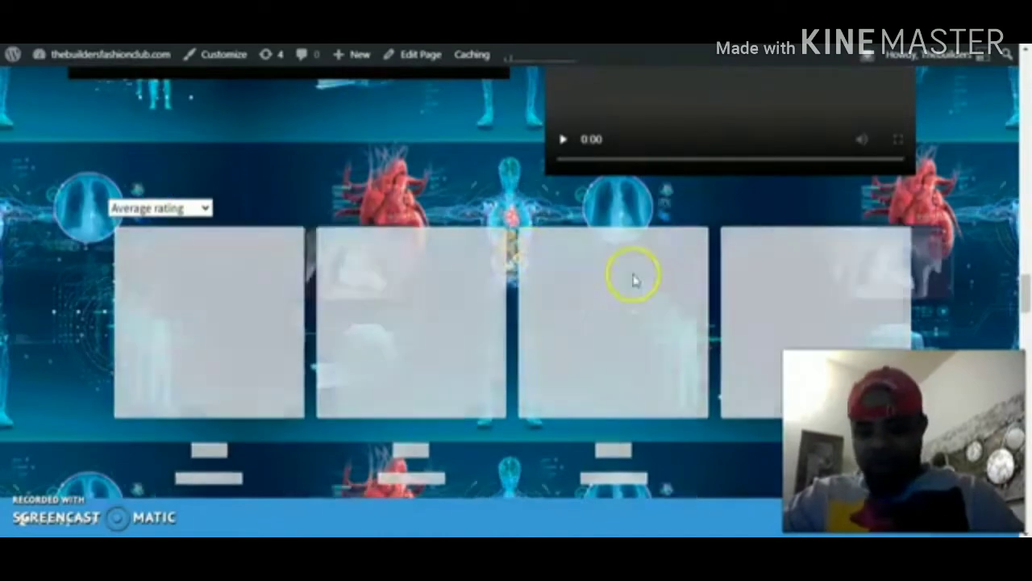
{"action": "scroll", "coordinate": [633, 277], "scroll_direction": "down", "scroll_amount": 4}
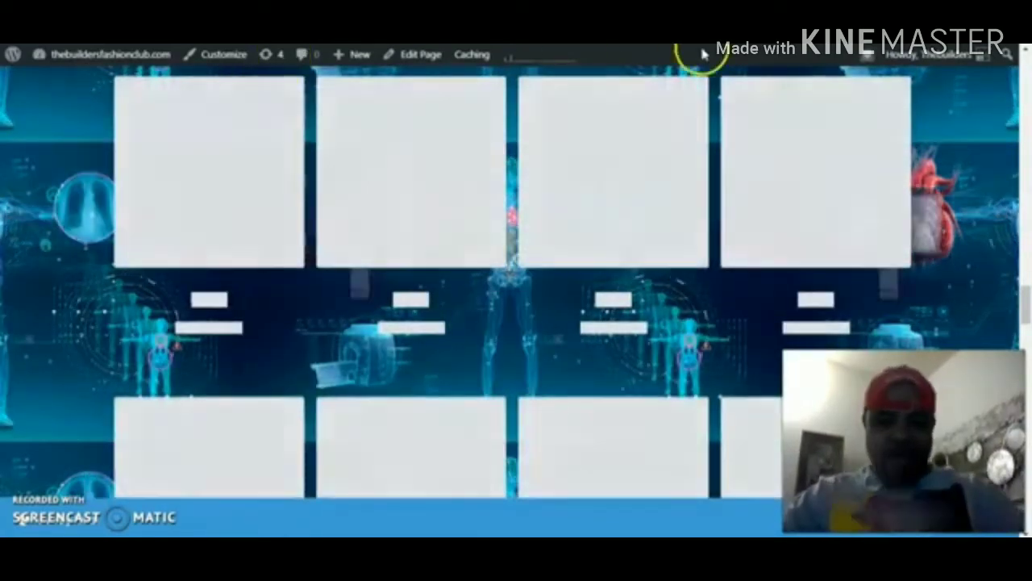
{"action": "scroll", "coordinate": [594, 257], "scroll_direction": "down", "scroll_amount": 5}
{"action": "scroll", "coordinate": [594, 256], "scroll_direction": "down", "scroll_amount": 1}
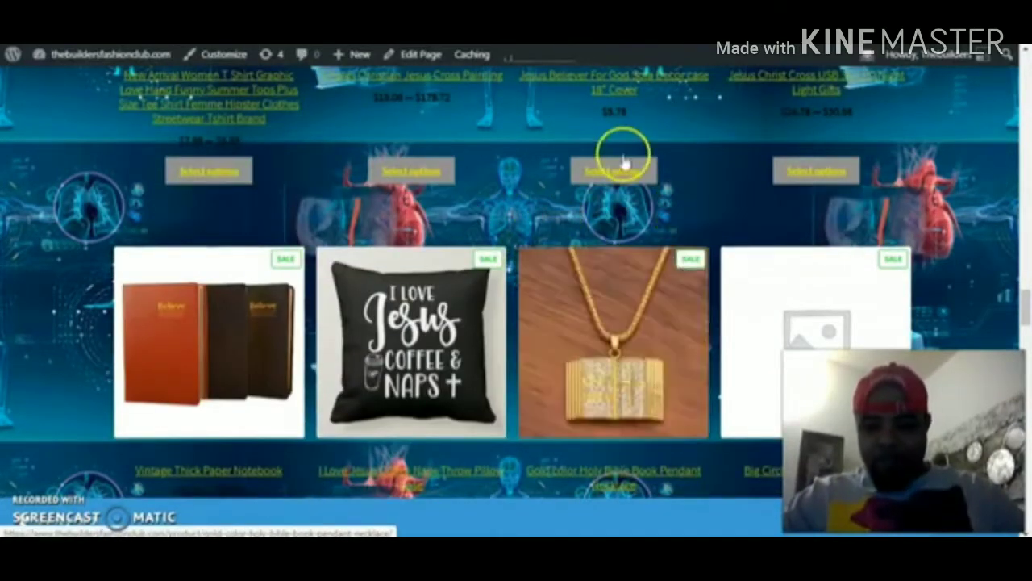
{"action": "scroll", "coordinate": [638, 166], "scroll_direction": "up", "scroll_amount": 2}
{"action": "scroll", "coordinate": [627, 226], "scroll_direction": "down", "scroll_amount": 3}
{"action": "scroll", "coordinate": [605, 282], "scroll_direction": "down", "scroll_amount": 8}
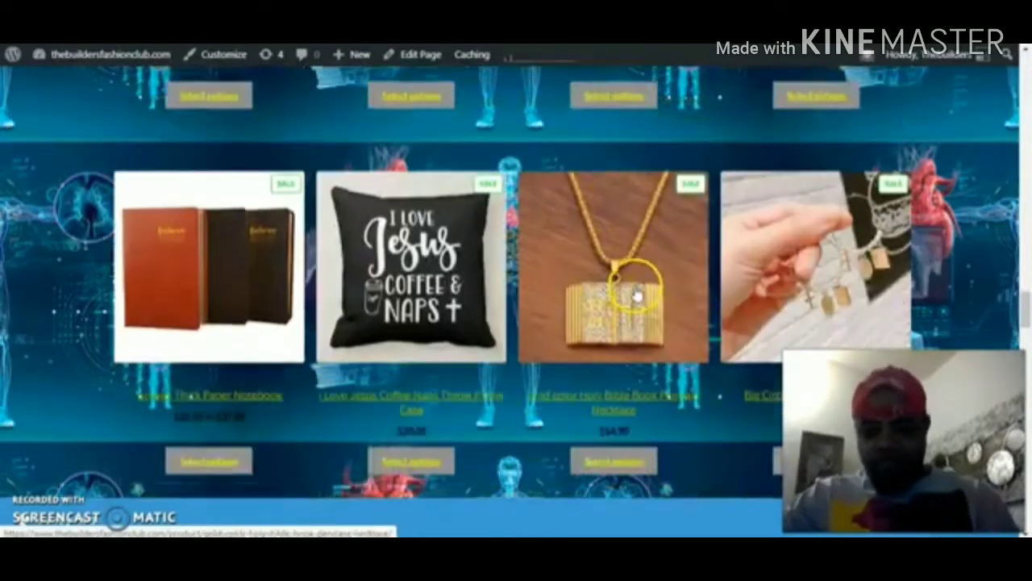
{"action": "scroll", "coordinate": [632, 278], "scroll_direction": "down", "scroll_amount": 11}
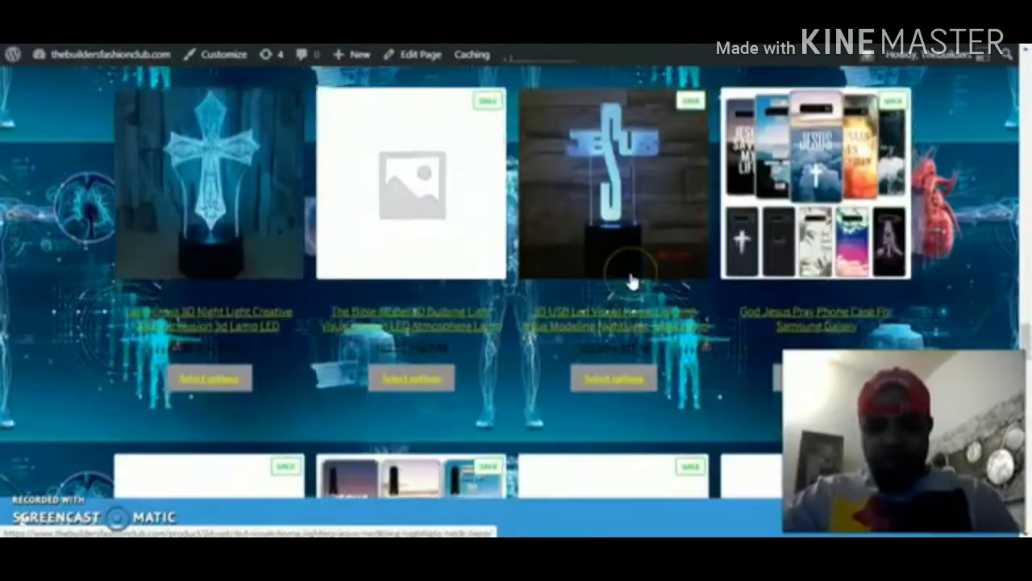
{"action": "scroll", "coordinate": [631, 279], "scroll_direction": "down", "scroll_amount": 15}
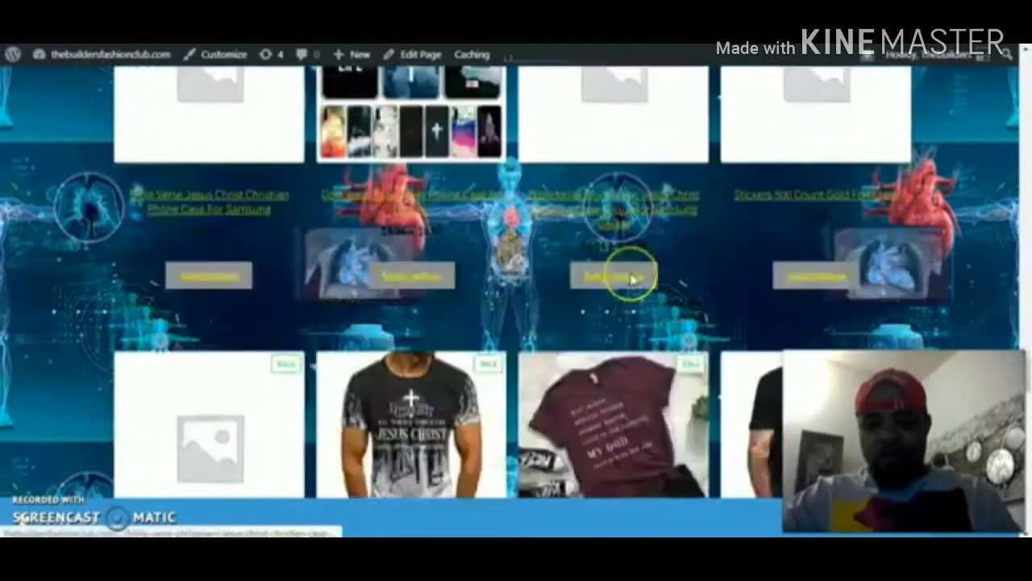
{"action": "scroll", "coordinate": [632, 278], "scroll_direction": "down", "scroll_amount": 11}
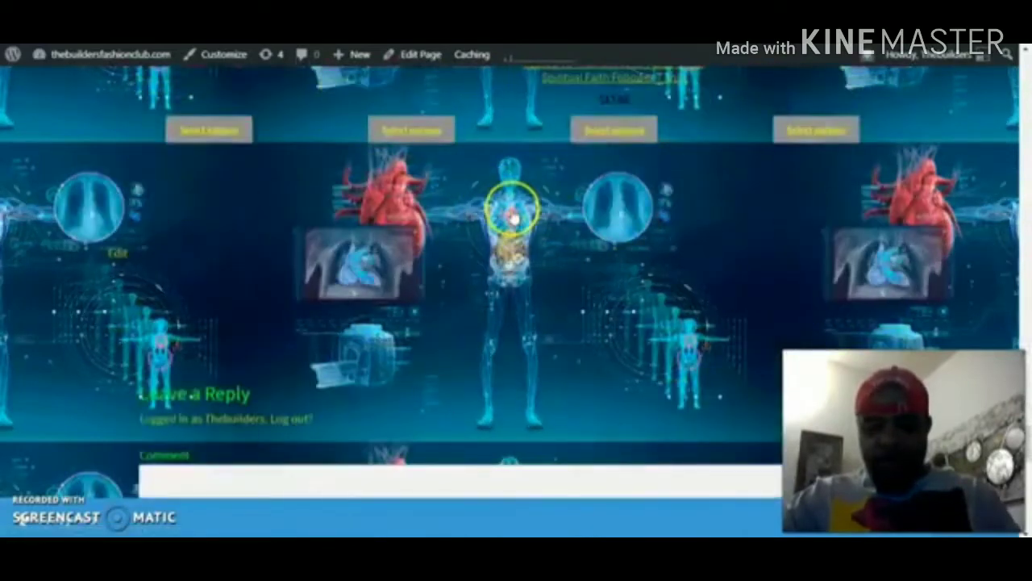
{"action": "scroll", "coordinate": [536, 202], "scroll_direction": "up", "scroll_amount": 10}
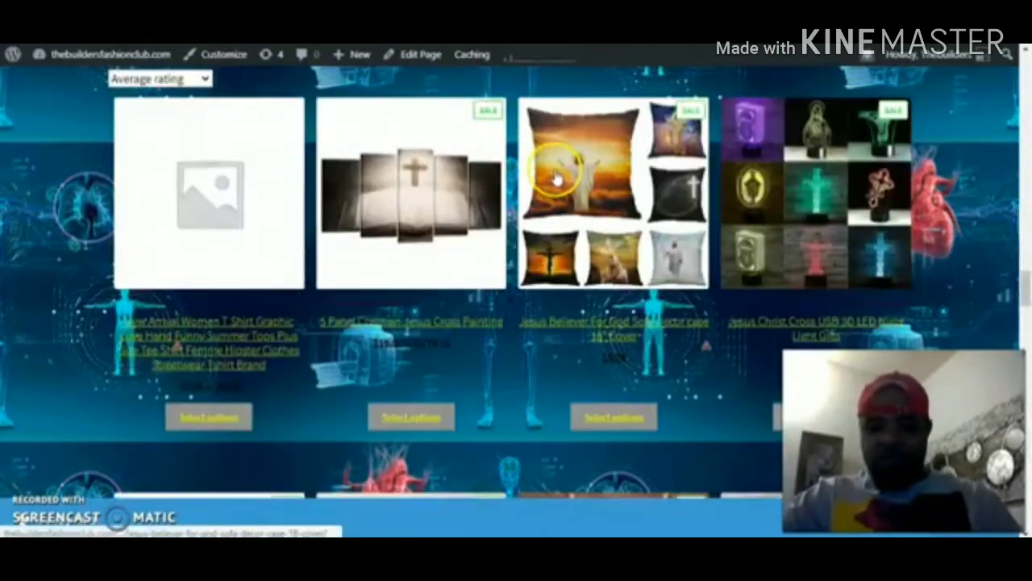
- Look back over the Learn to Trust God text and the two videos above the product grid
{"action": "scroll", "coordinate": [570, 242], "scroll_direction": "up", "scroll_amount": 4}
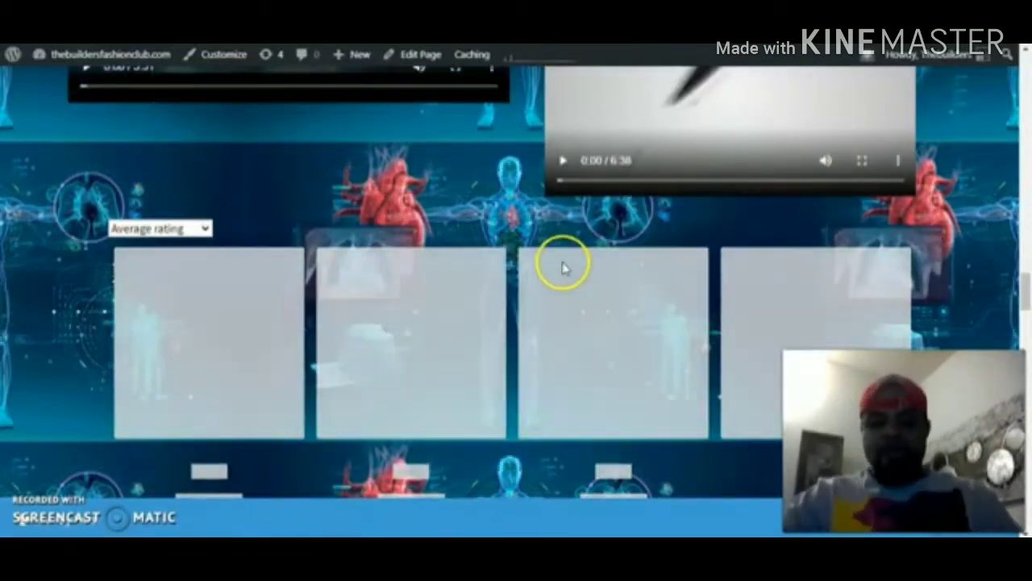
{"action": "scroll", "coordinate": [564, 266], "scroll_direction": "up", "scroll_amount": 6}
{"action": "scroll", "coordinate": [565, 266], "scroll_direction": "down", "scroll_amount": 4}
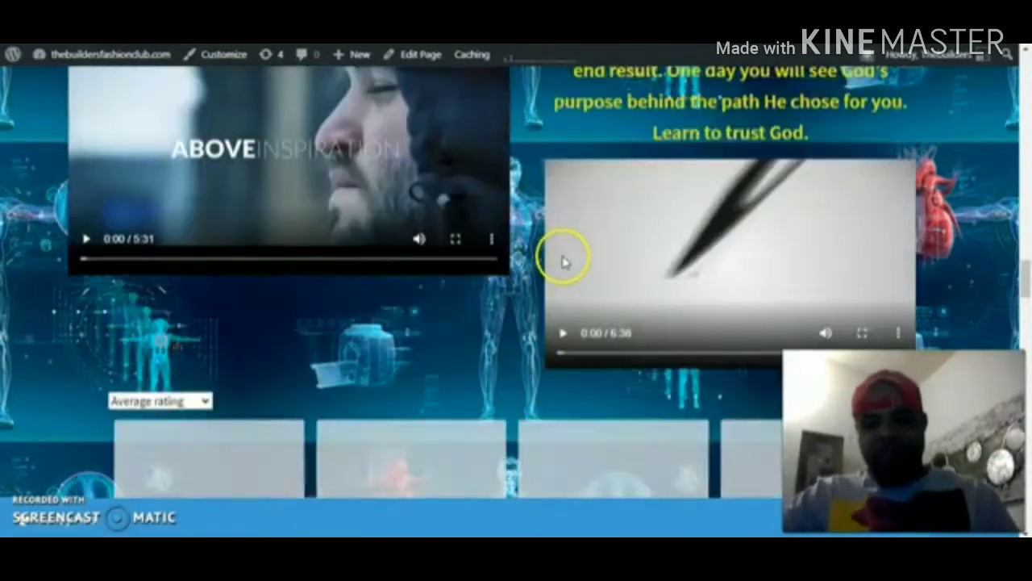
{"action": "scroll", "coordinate": [565, 256], "scroll_direction": "down", "scroll_amount": 4}
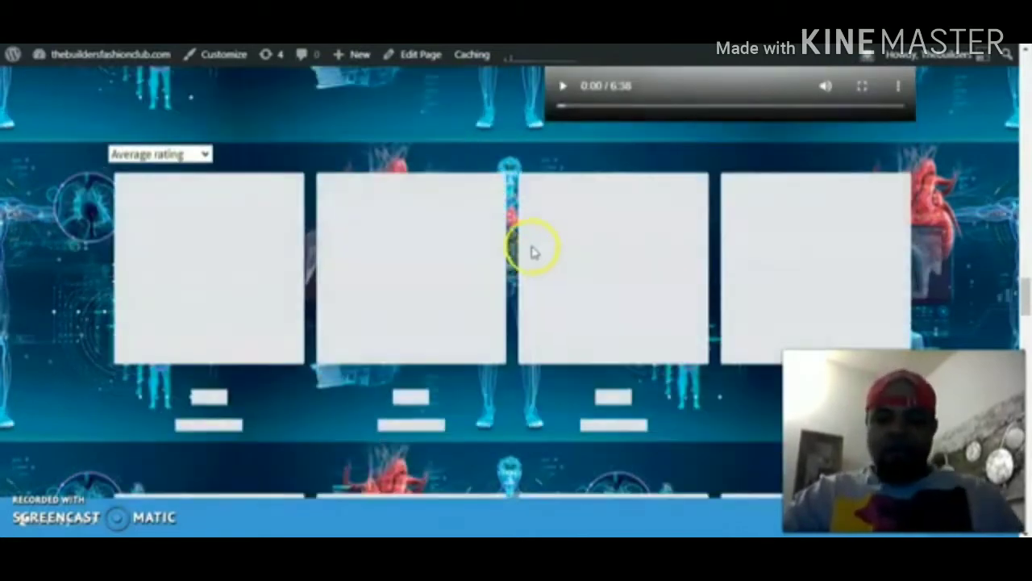
{"action": "scroll", "coordinate": [525, 258], "scroll_direction": "up", "scroll_amount": 4}
{"action": "scroll", "coordinate": [517, 256], "scroll_direction": "up", "scroll_amount": 4}
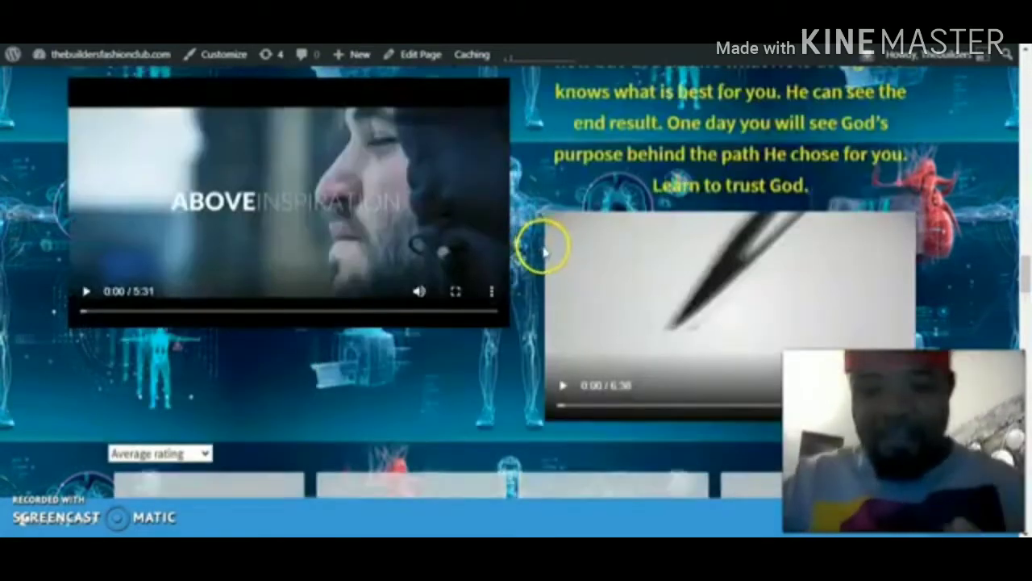
{"action": "scroll", "coordinate": [567, 154], "scroll_direction": "up", "scroll_amount": 4}
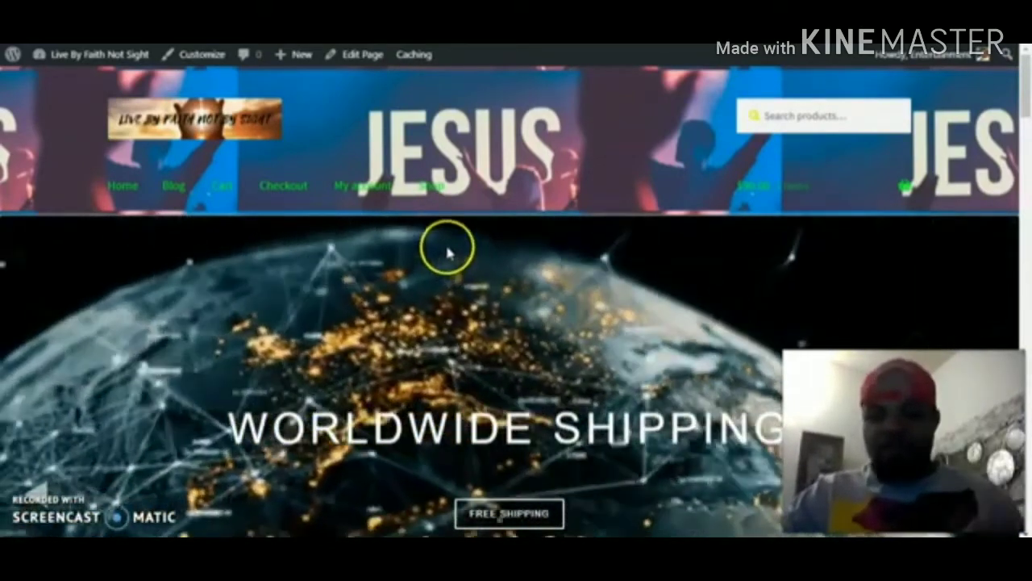
- Examine the Live By Faith Not Sight homepage from the Worldwide Shipping banner through the Welcome text to the Shop by Category section
{"action": "scroll", "coordinate": [567, 335], "scroll_direction": "down", "scroll_amount": 1}
{"action": "scroll", "coordinate": [570, 343], "scroll_direction": "down", "scroll_amount": 2}
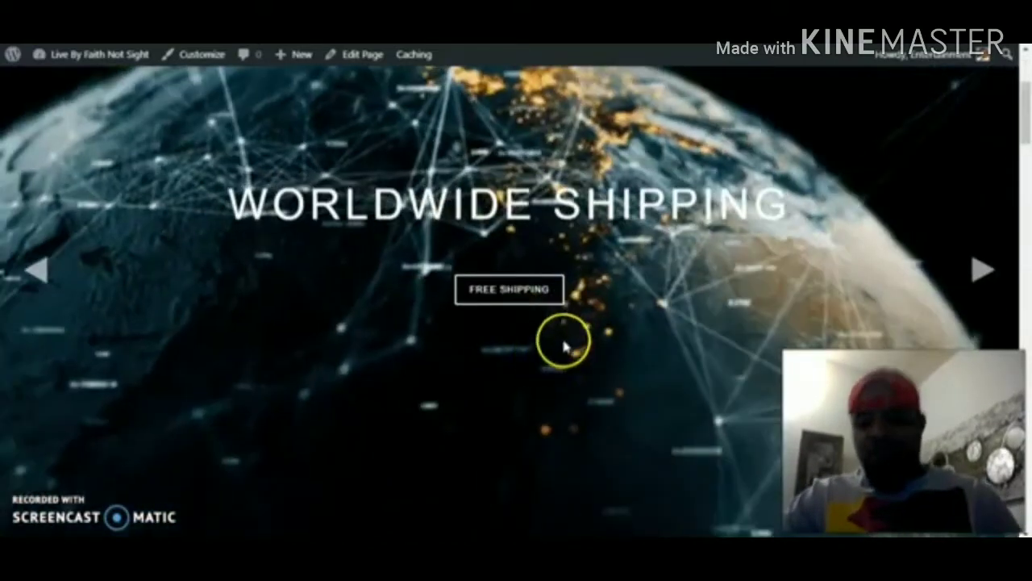
{"action": "scroll", "coordinate": [568, 326], "scroll_direction": "down", "scroll_amount": 1}
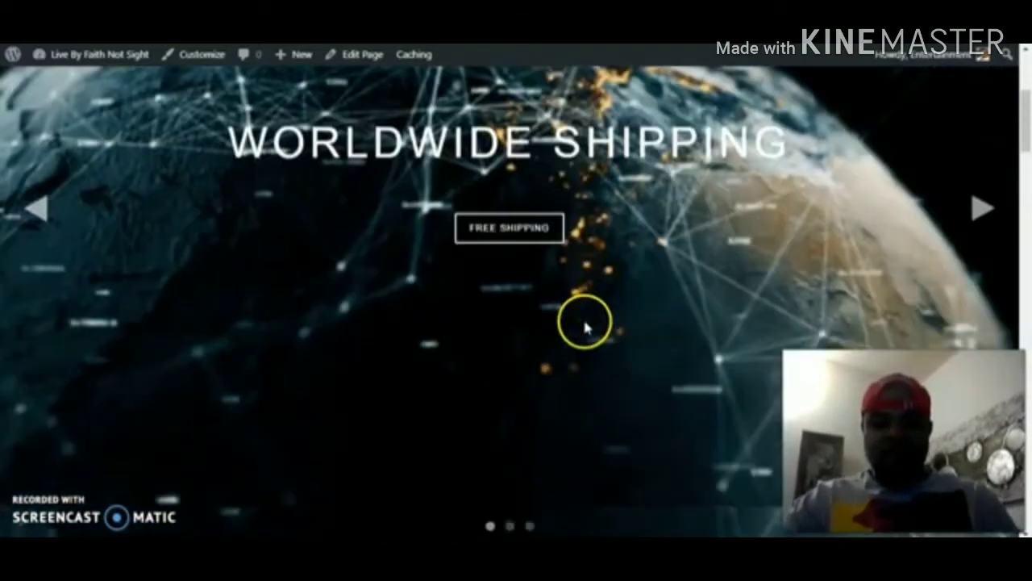
{"action": "scroll", "coordinate": [582, 316], "scroll_direction": "down", "scroll_amount": 4}
{"action": "scroll", "coordinate": [550, 247], "scroll_direction": "down", "scroll_amount": 6}
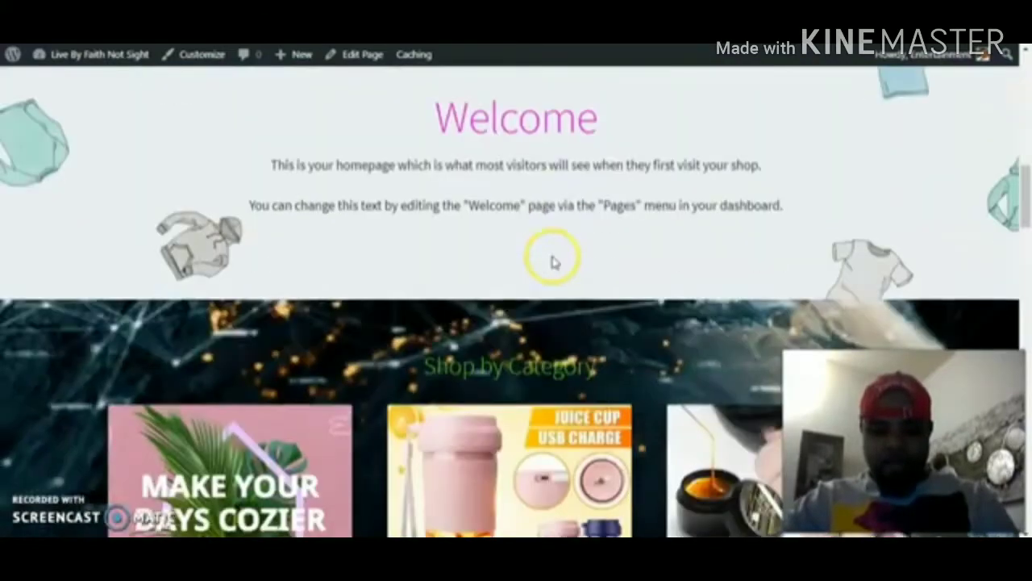
{"action": "scroll", "coordinate": [584, 140], "scroll_direction": "down", "scroll_amount": 1}
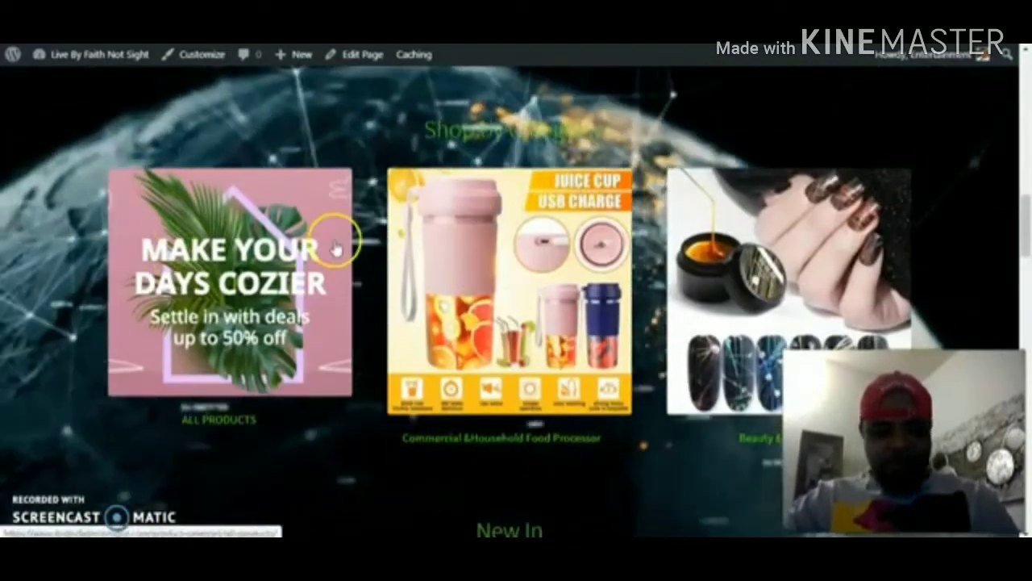
{"action": "scroll", "coordinate": [460, 274], "scroll_direction": "down", "scroll_amount": 1}
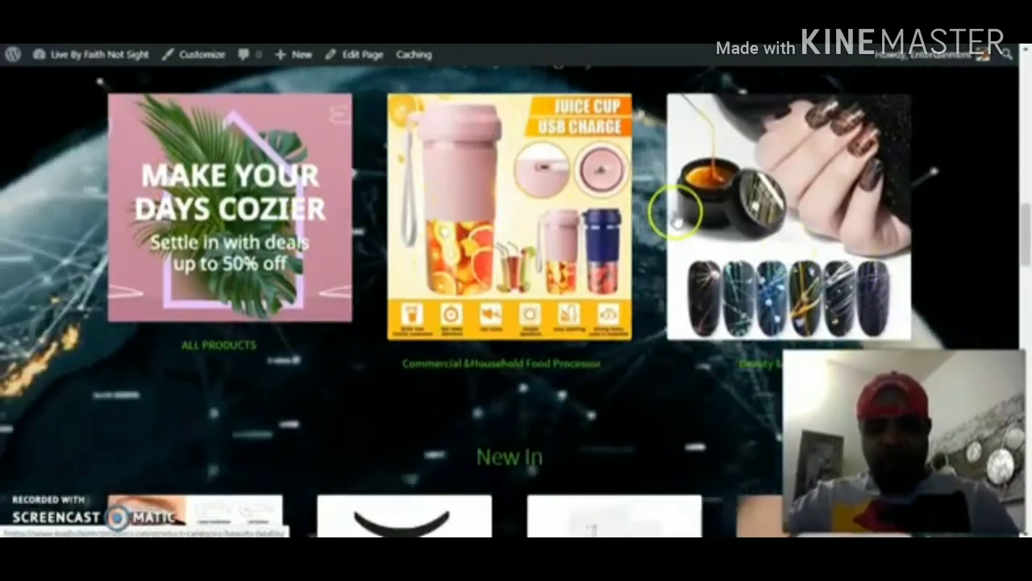
{"action": "scroll", "coordinate": [732, 226], "scroll_direction": "down", "scroll_amount": 1}
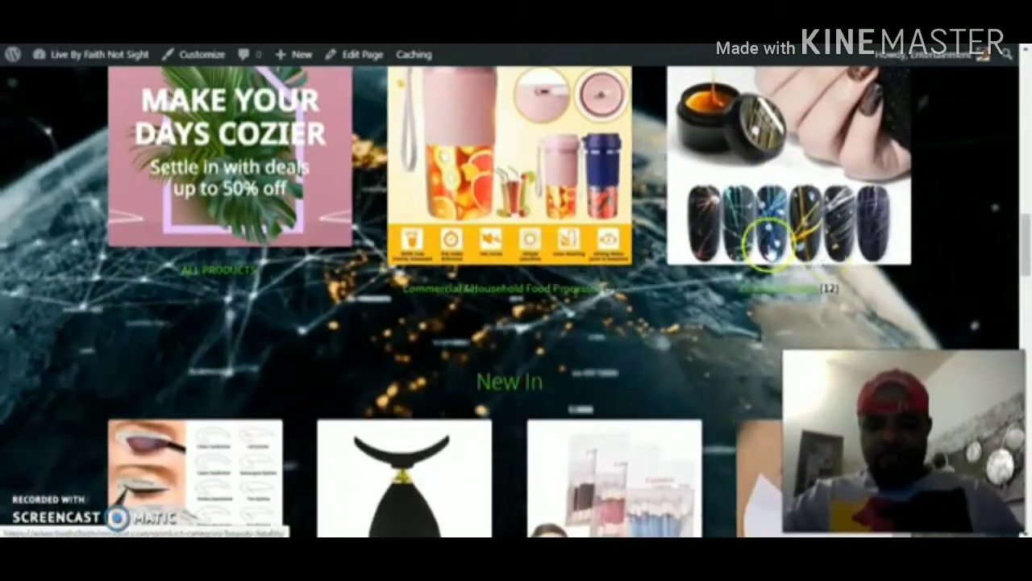
{"action": "left_click", "coordinate": [292, 266]}
{"action": "scroll", "coordinate": [271, 267], "scroll_direction": "down", "scroll_amount": 1}
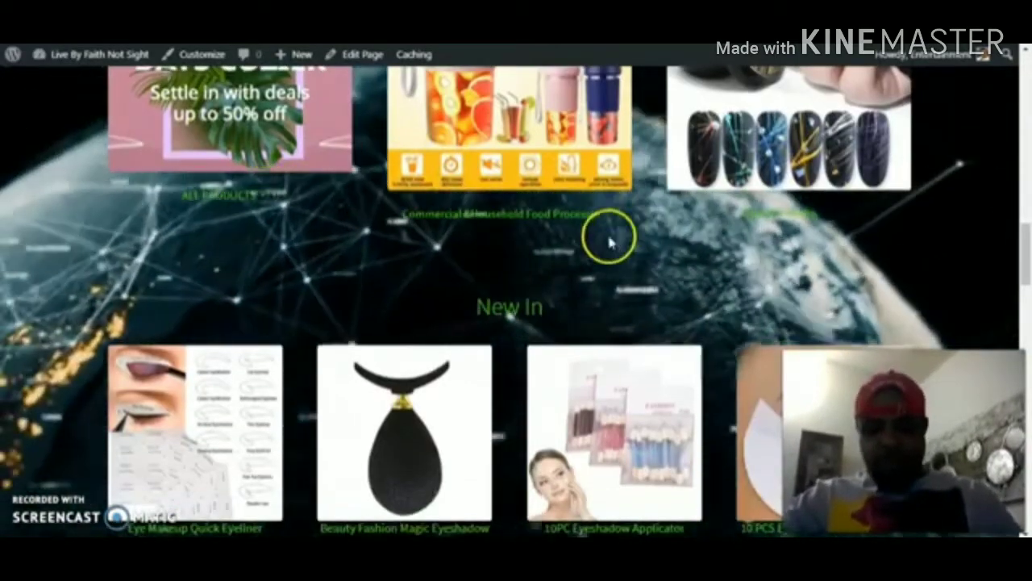
- Review the homepage's New In, We Recommend and On Sale products, and return to the beginning of the page
{"action": "scroll", "coordinate": [557, 266], "scroll_direction": "down", "scroll_amount": 2}
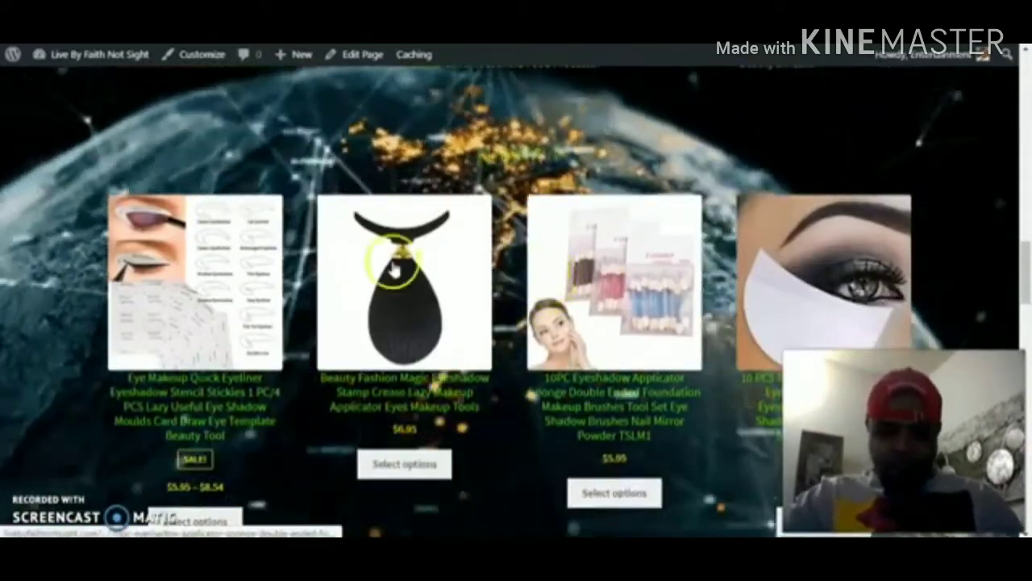
{"action": "scroll", "coordinate": [595, 295], "scroll_direction": "down", "scroll_amount": 3}
{"action": "scroll", "coordinate": [597, 303], "scroll_direction": "down", "scroll_amount": 1}
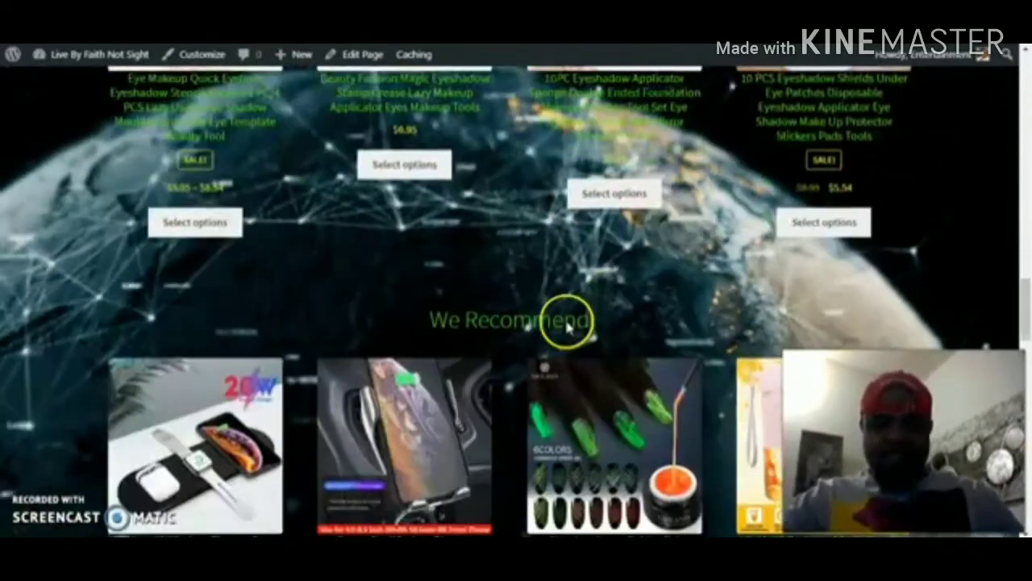
{"action": "scroll", "coordinate": [641, 331], "scroll_direction": "down", "scroll_amount": 2}
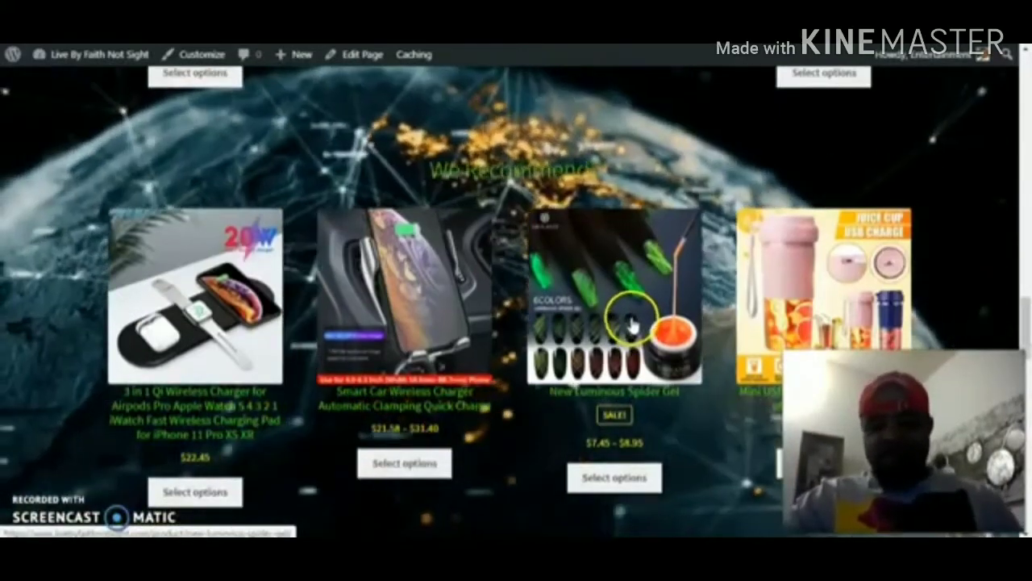
{"action": "scroll", "coordinate": [565, 319], "scroll_direction": "down", "scroll_amount": 1}
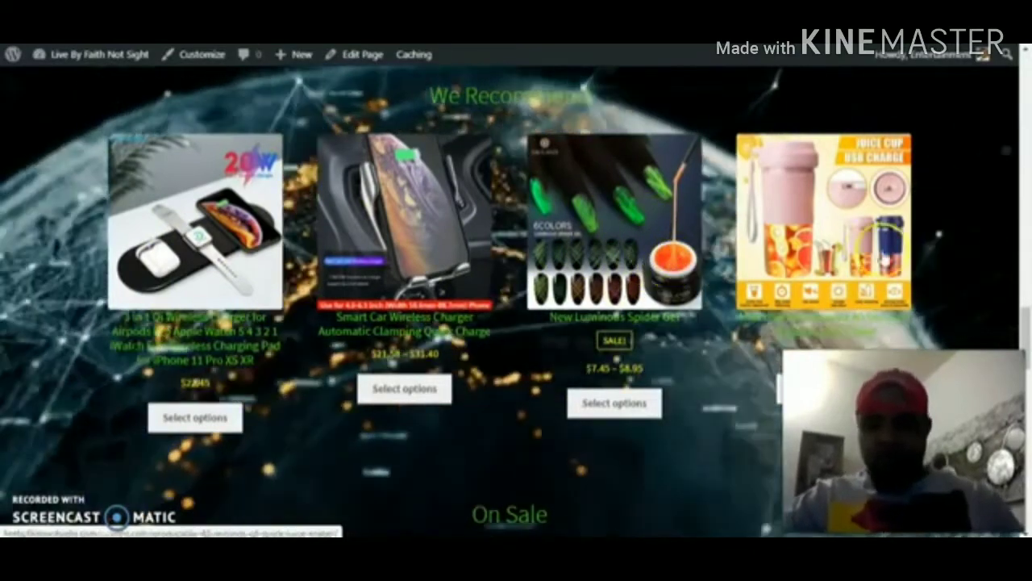
{"action": "scroll", "coordinate": [604, 261], "scroll_direction": "down", "scroll_amount": 3}
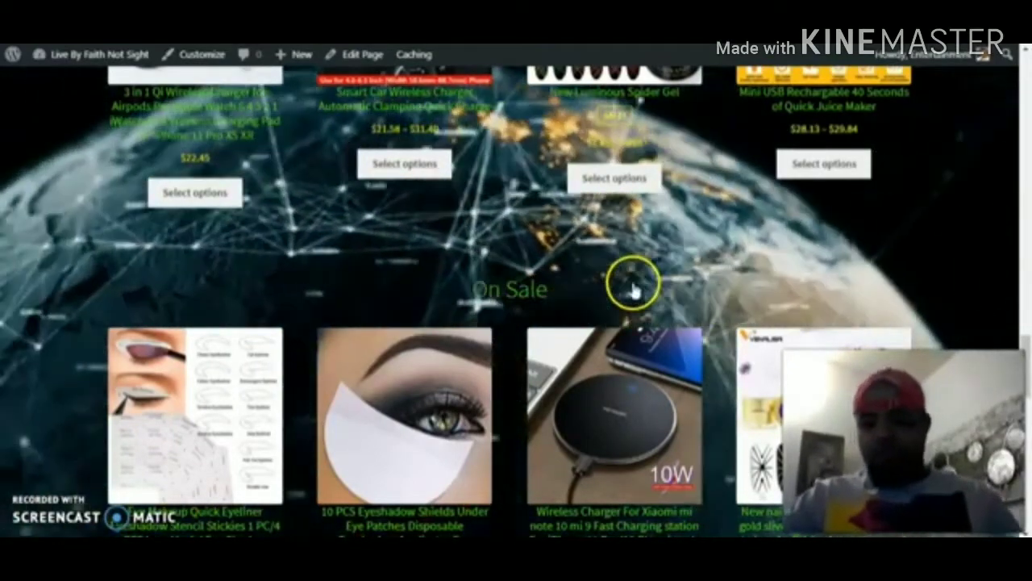
{"action": "scroll", "coordinate": [634, 283], "scroll_direction": "down", "scroll_amount": 4}
{"action": "scroll", "coordinate": [629, 282], "scroll_direction": "up", "scroll_amount": 15}
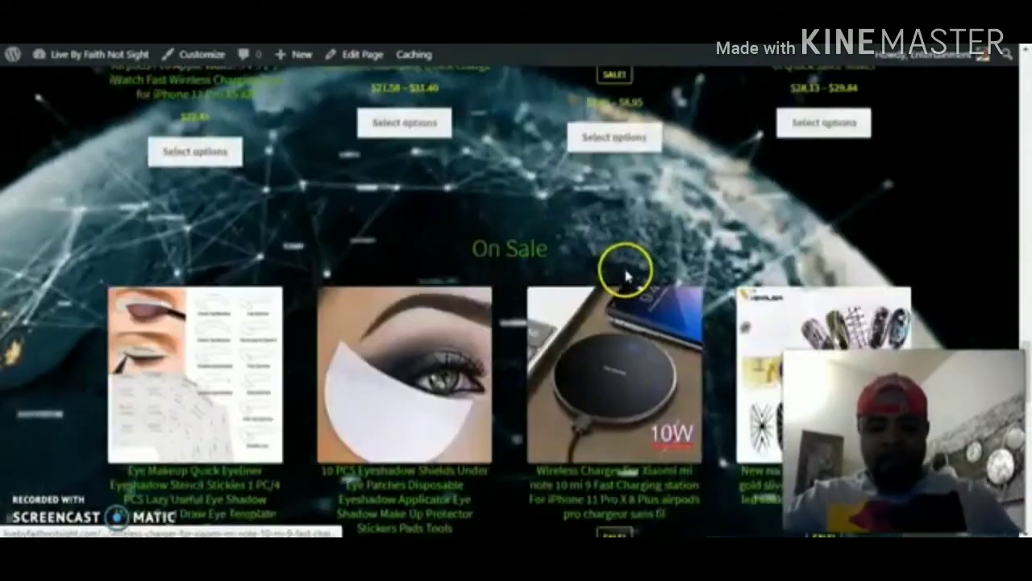
{"action": "scroll", "coordinate": [658, 302], "scroll_direction": "up", "scroll_amount": 15}
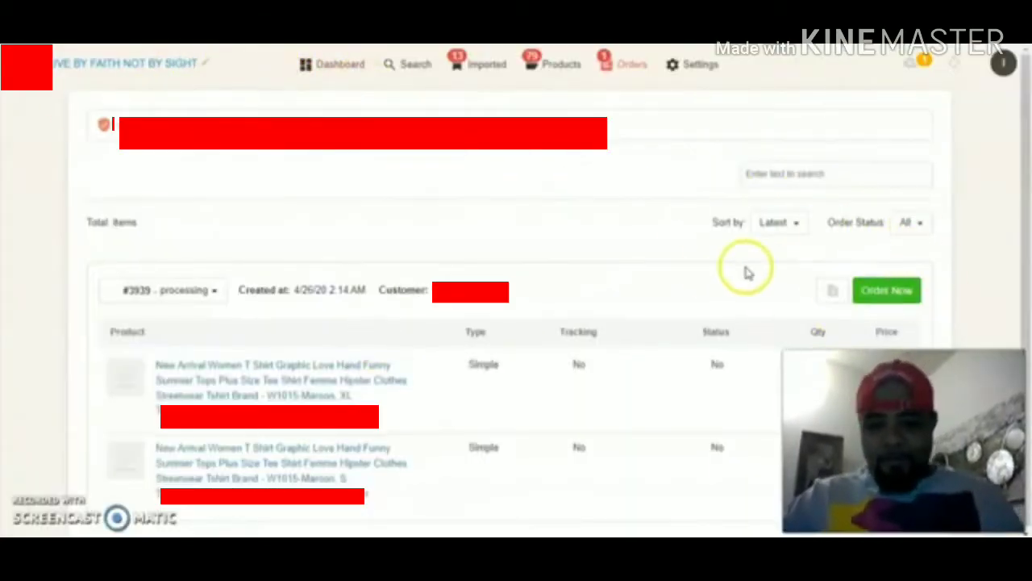
- In the store's dropshipping app, open the products section and the imported items list, and browse the imported items
{"action": "left_click", "coordinate": [559, 66]}
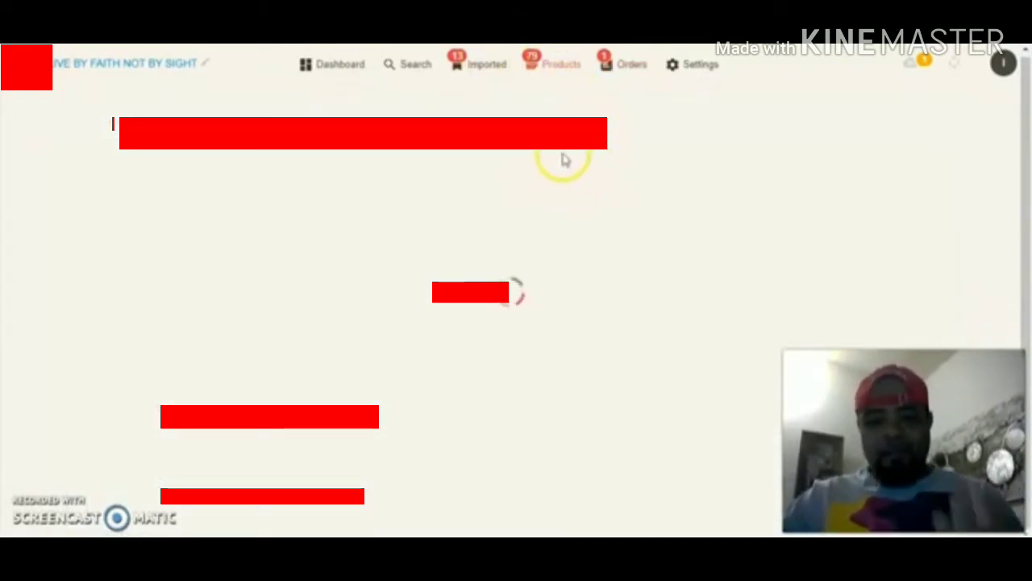
{"action": "left_click", "coordinate": [475, 72]}
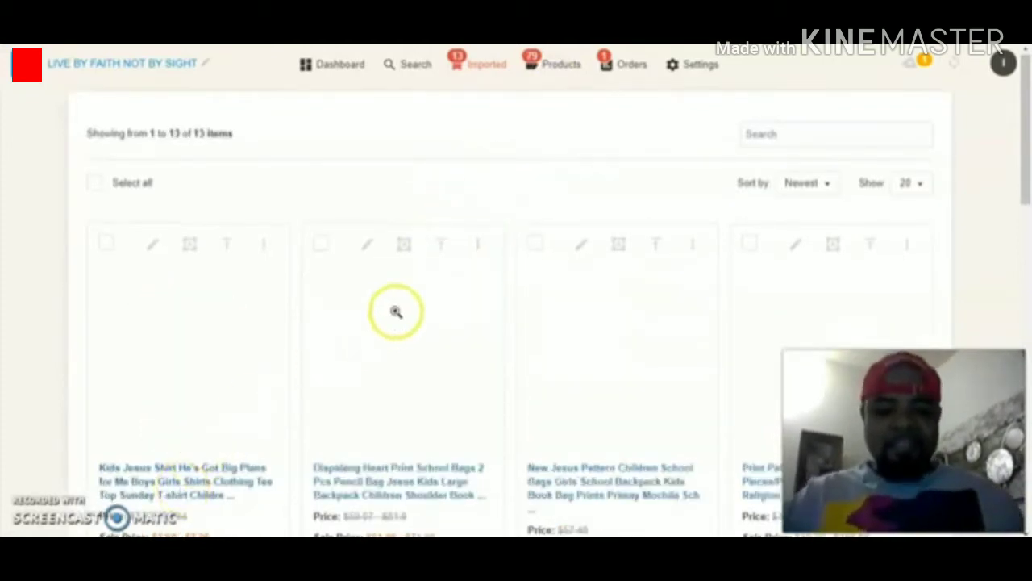
{"action": "scroll", "coordinate": [396, 311], "scroll_direction": "down", "scroll_amount": 5}
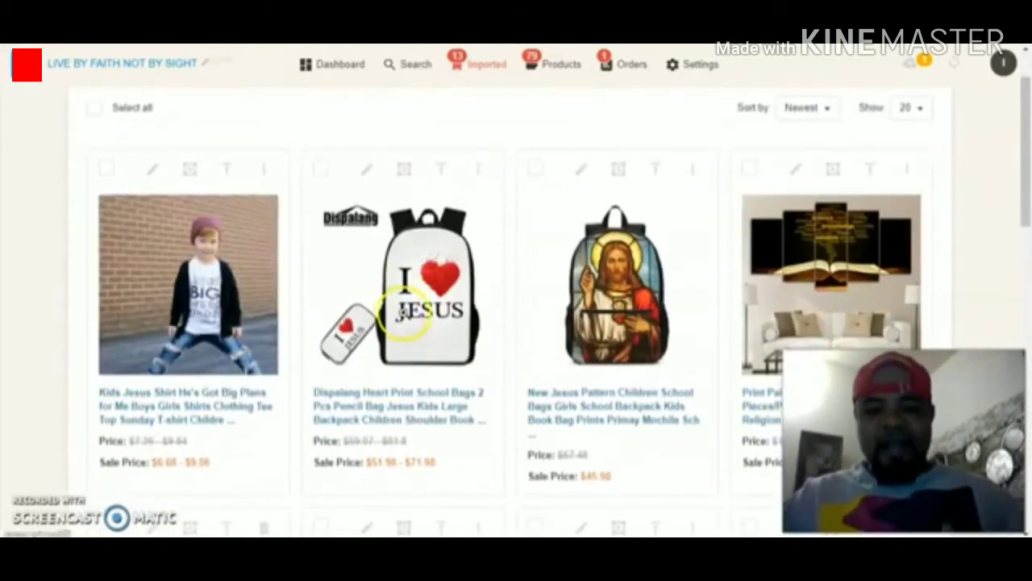
{"action": "scroll", "coordinate": [416, 307], "scroll_direction": "down", "scroll_amount": 5}
{"action": "scroll", "coordinate": [438, 300], "scroll_direction": "up", "scroll_amount": 10}
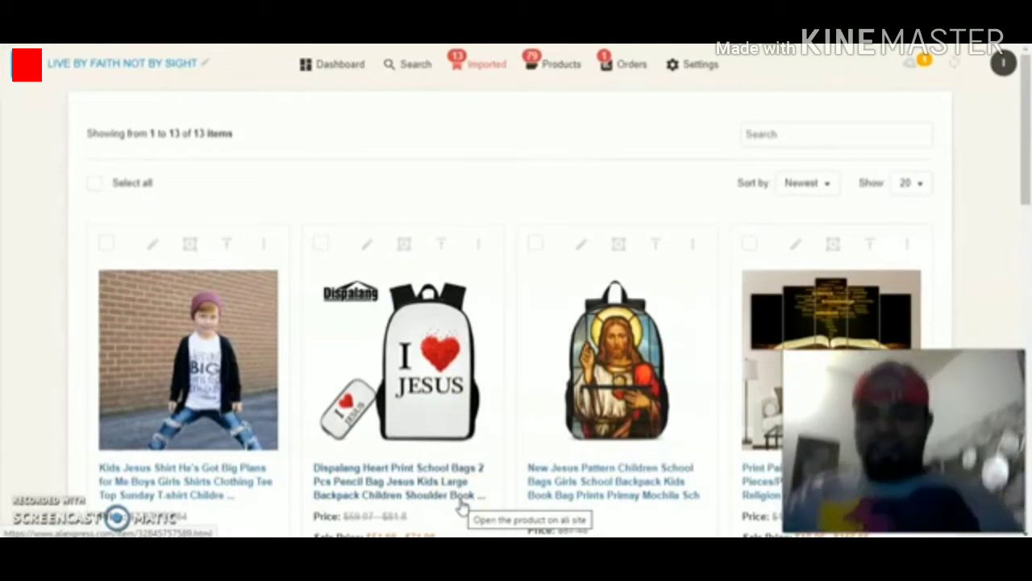
- Examine the imported items' titles and sale prices, including the kids' shirt, backpacks and wall art
{"action": "mouse_move", "coordinate": [388, 536]}
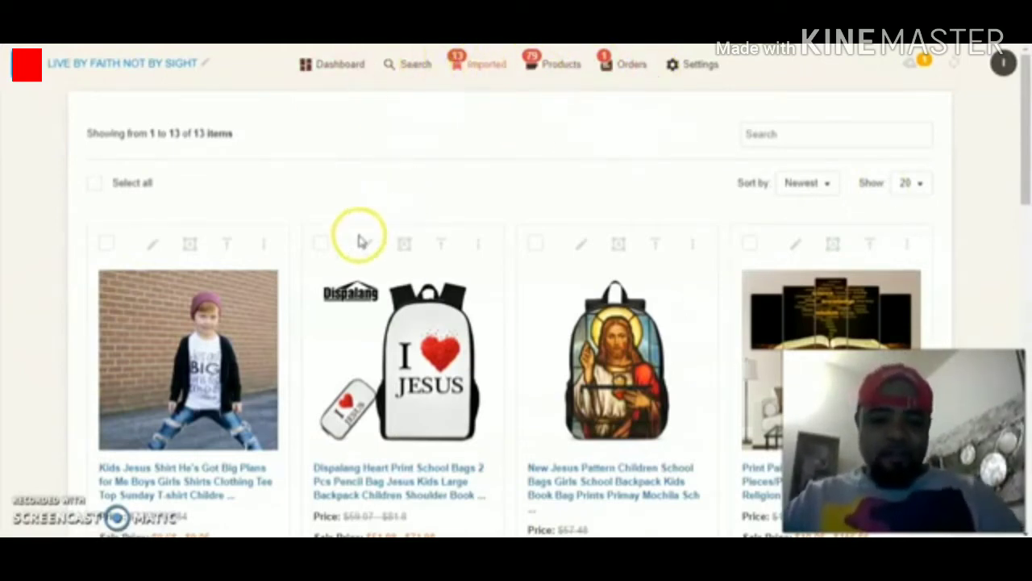
{"action": "scroll", "coordinate": [226, 297], "scroll_direction": "down", "scroll_amount": 3}
{"action": "scroll", "coordinate": [239, 294], "scroll_direction": "up", "scroll_amount": 1}
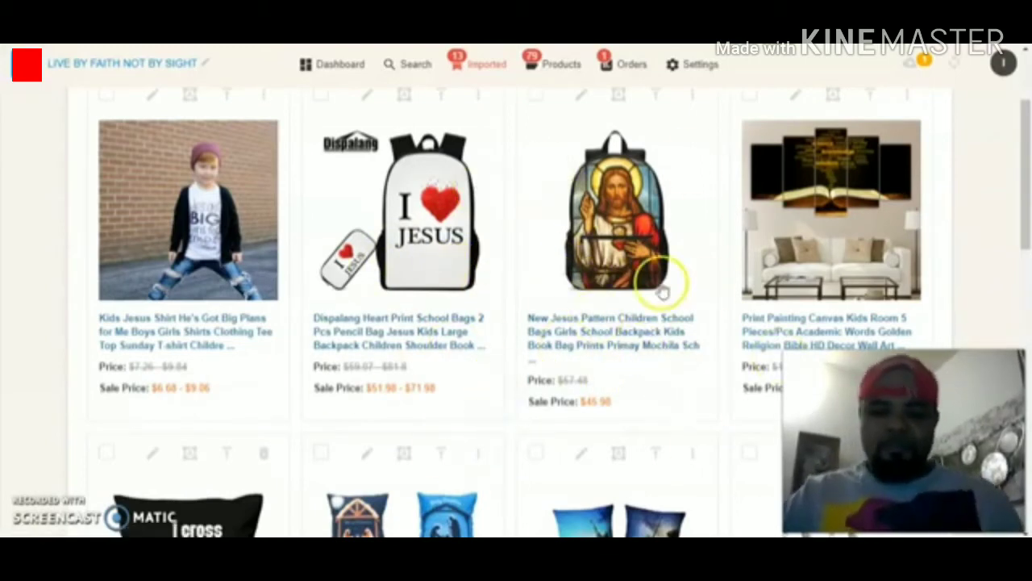
{"action": "scroll", "coordinate": [589, 212], "scroll_direction": "down", "scroll_amount": 2}
{"action": "scroll", "coordinate": [610, 241], "scroll_direction": "up", "scroll_amount": 4}
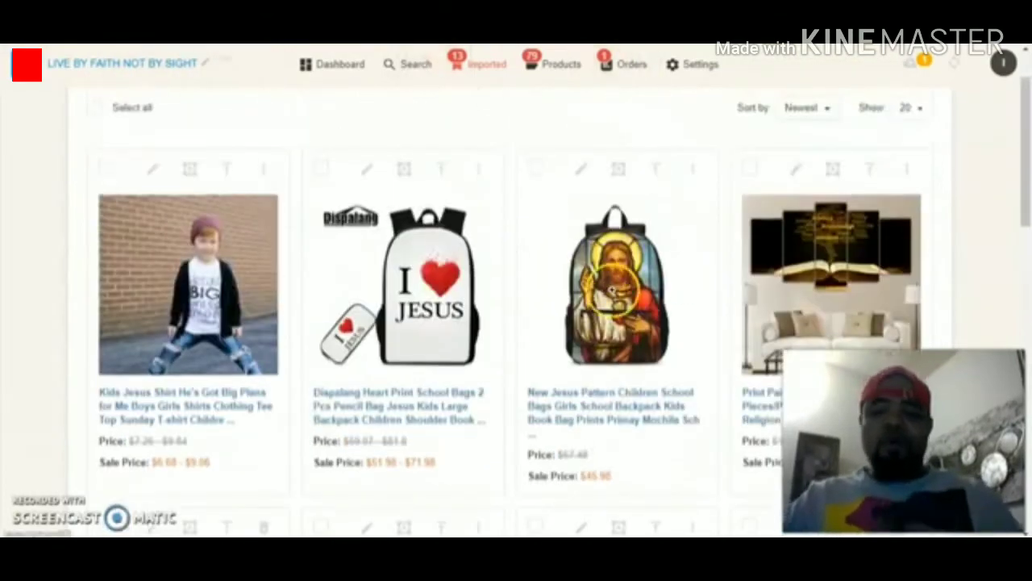
{"action": "scroll", "coordinate": [615, 289], "scroll_direction": "down", "scroll_amount": 1}
{"action": "scroll", "coordinate": [613, 292], "scroll_direction": "up", "scroll_amount": 1}
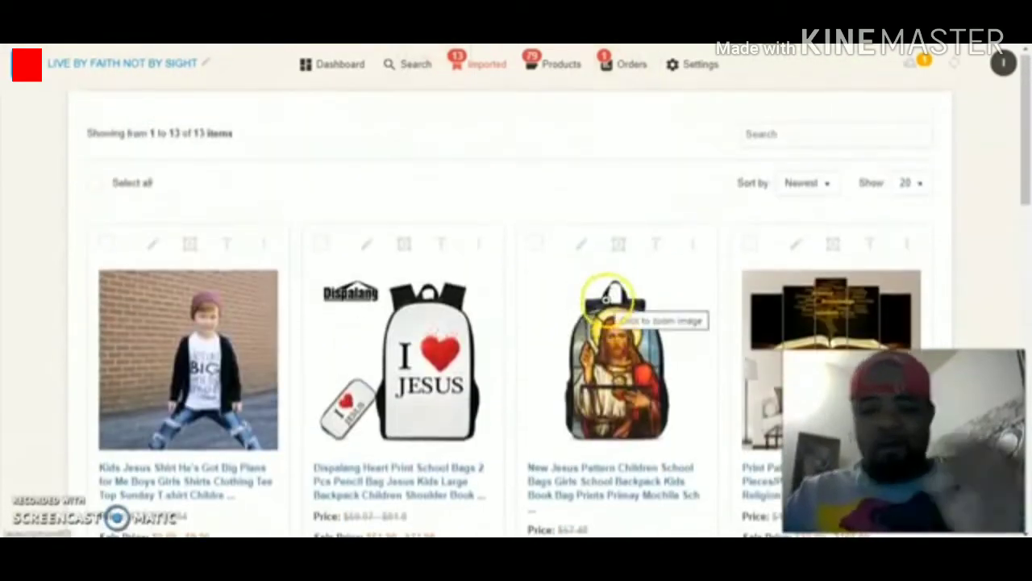
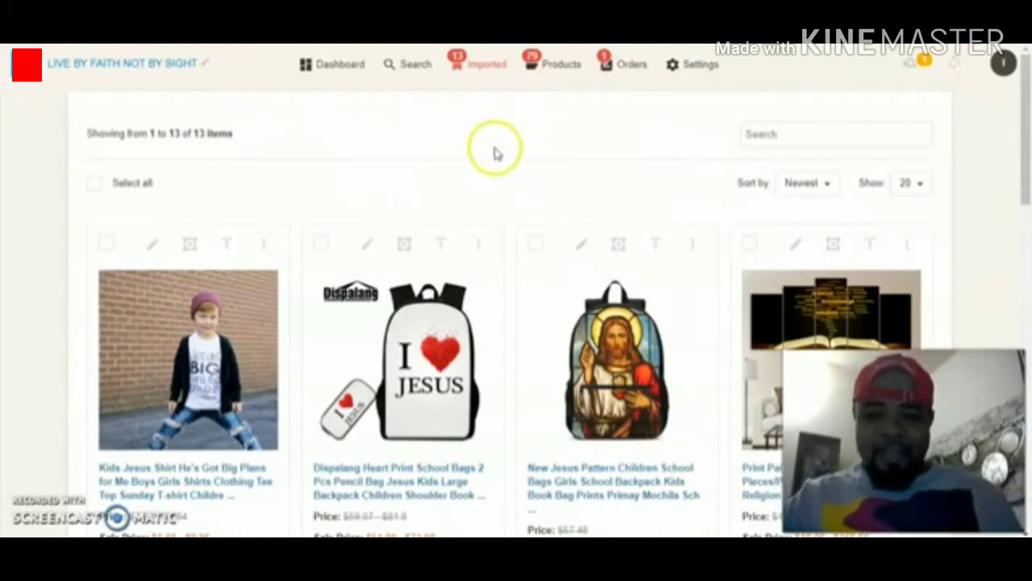
- Open the store's orders and try to place the supplier order for the women's T-shirts in the processing order
{"action": "left_click", "coordinate": [621, 68]}
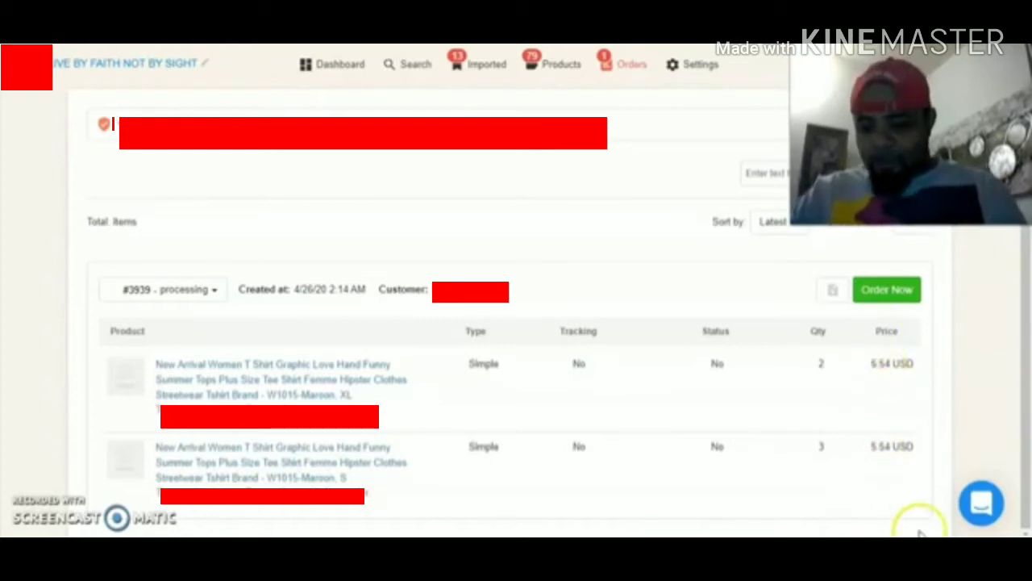
{"action": "left_click", "coordinate": [884, 291]}
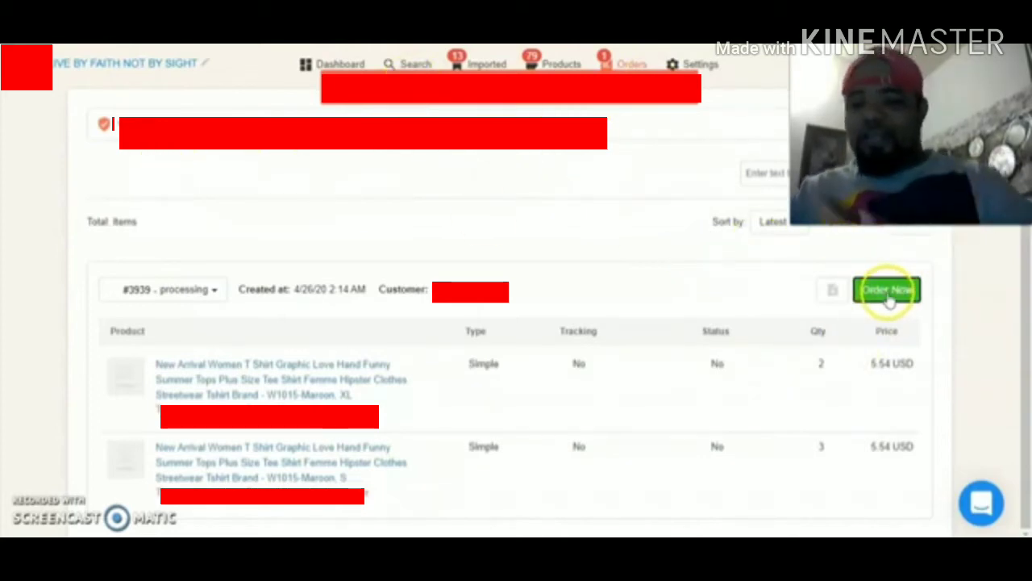
- Open the store's products list and check the prices of the first row, starting with the women's graphic T-shirt
{"action": "left_click", "coordinate": [551, 64]}
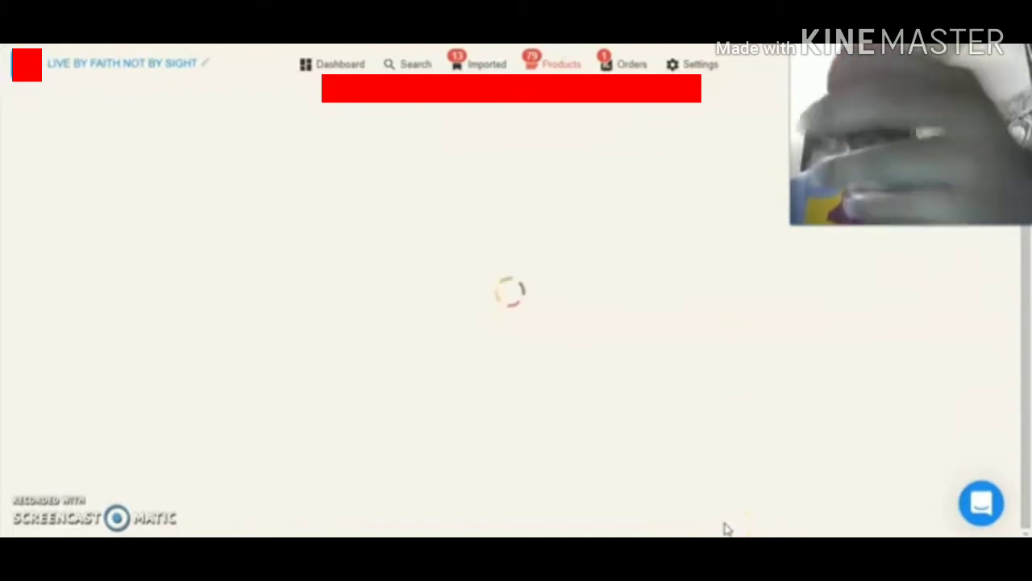
{"action": "left_click_drag", "start_coordinate": [726, 529], "coordinate": [737, 485]}
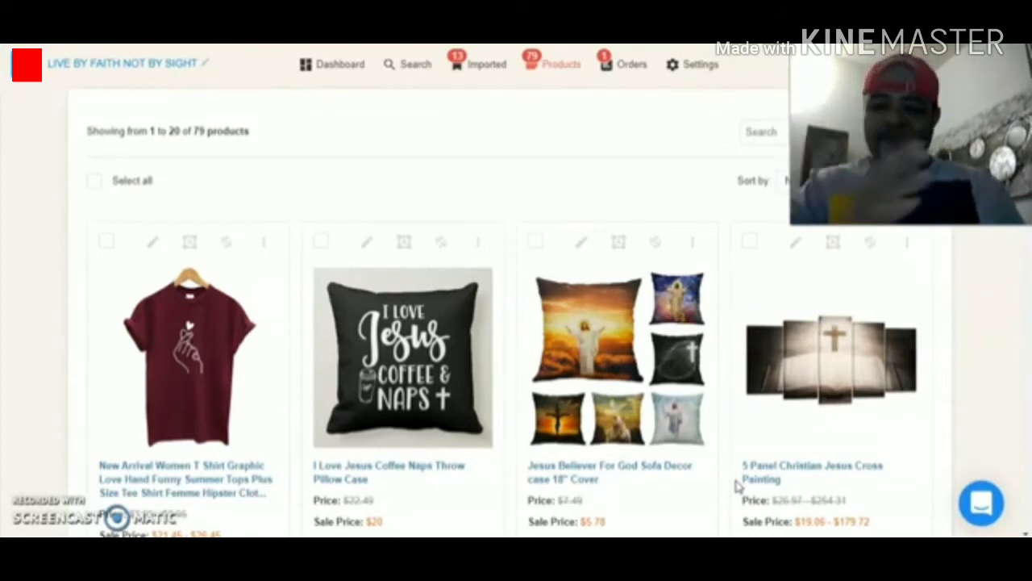
{"action": "scroll", "coordinate": [505, 519], "scroll_direction": "down", "scroll_amount": 3}
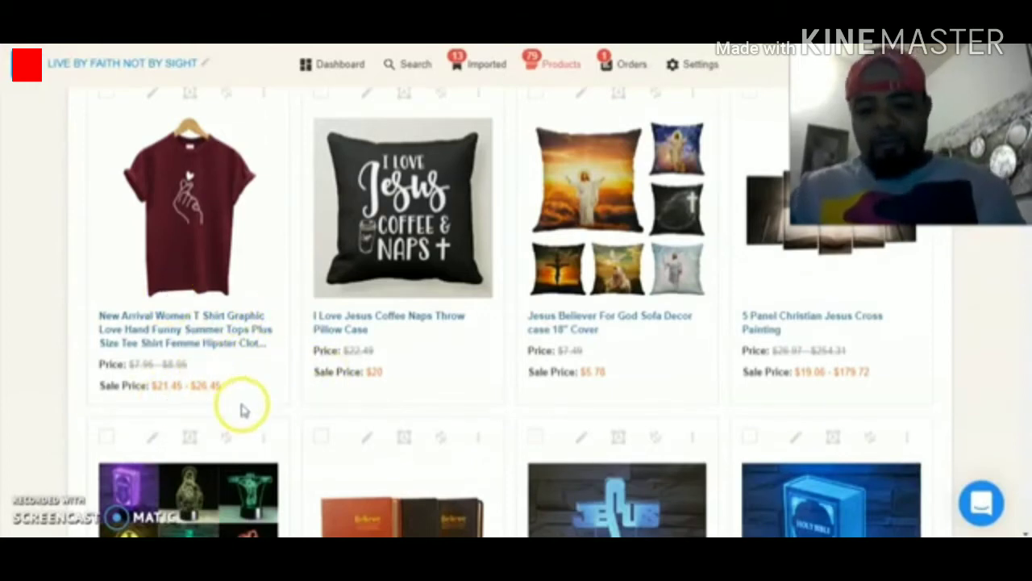
- Return to the orders to review the processing T-shirt order, and reopen the imported items list
{"action": "left_click", "coordinate": [635, 68]}
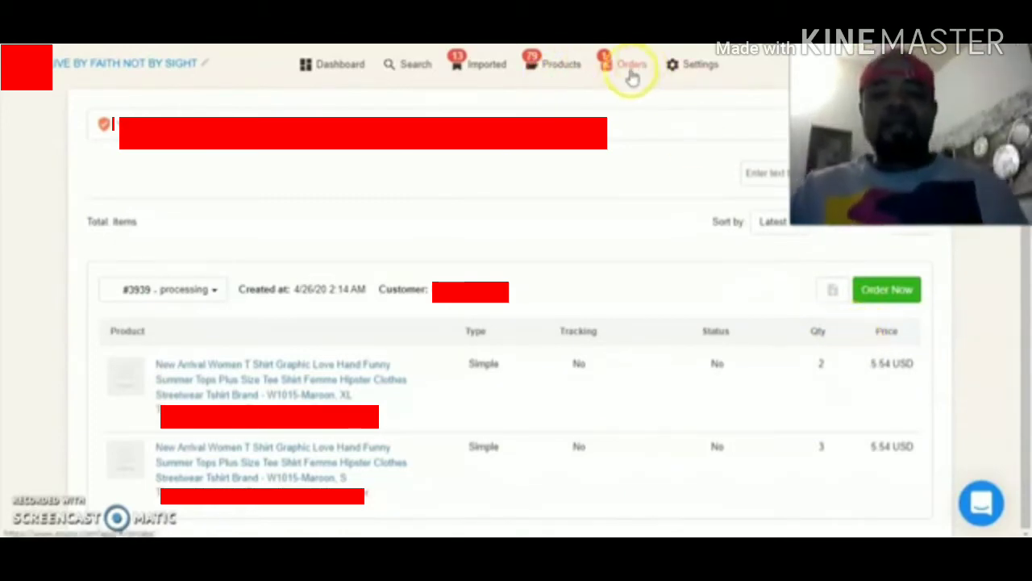
{"action": "left_click", "coordinate": [482, 66]}
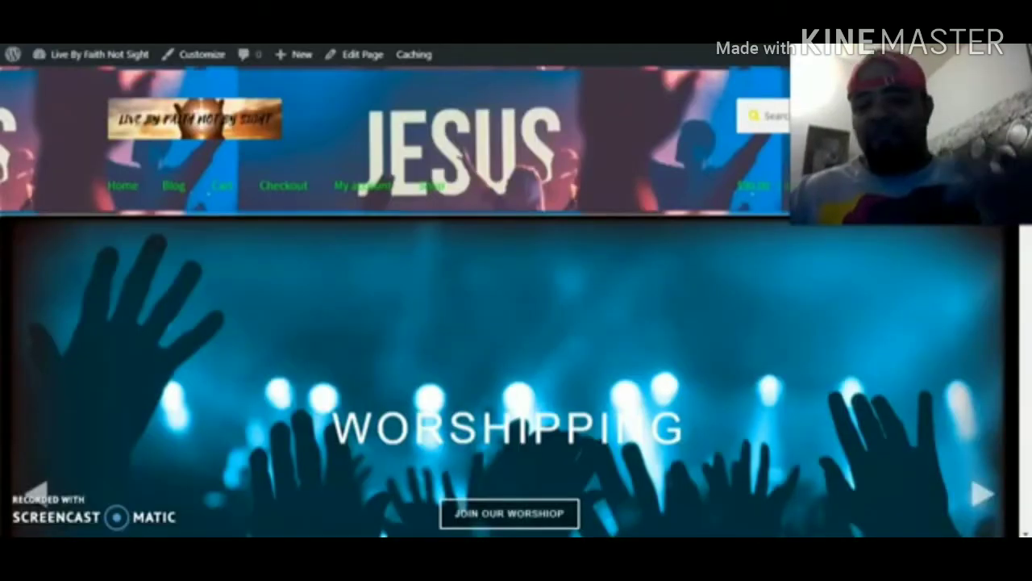
- Look through the Live By Faith Not Sight homepage, from the Bible verse slider and shop categories to the recommended and sale products
{"action": "scroll", "coordinate": [556, 285], "scroll_direction": "down", "scroll_amount": 2}
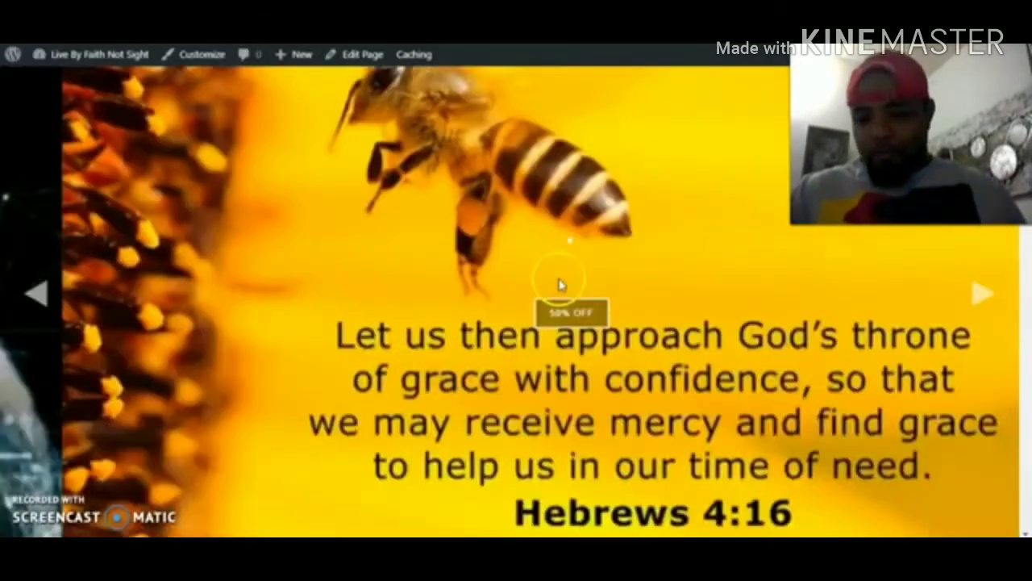
{"action": "scroll", "coordinate": [561, 284], "scroll_direction": "down", "scroll_amount": 1}
{"action": "scroll", "coordinate": [572, 306], "scroll_direction": "down", "scroll_amount": 10}
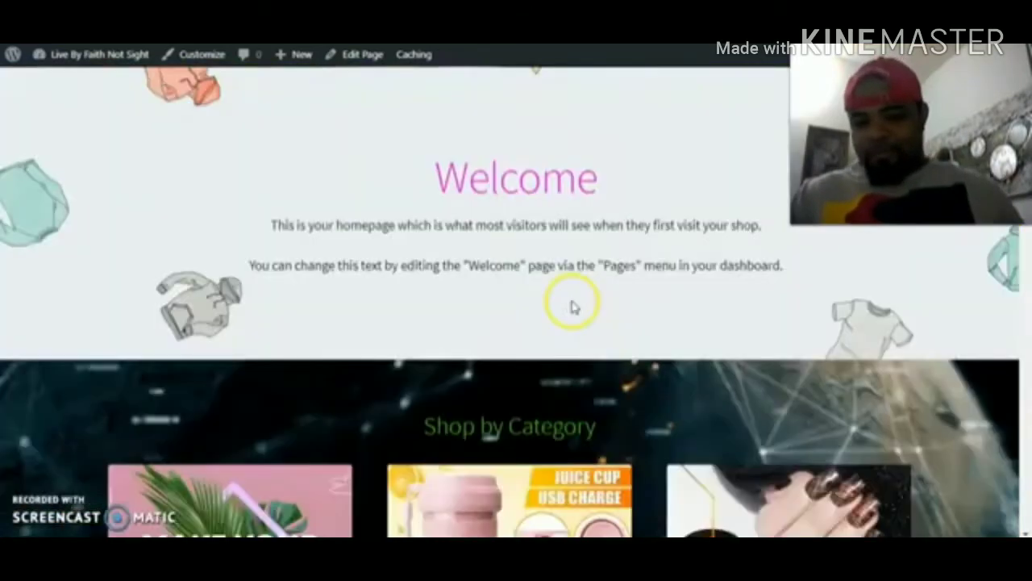
{"action": "scroll", "coordinate": [613, 298], "scroll_direction": "up", "scroll_amount": 3}
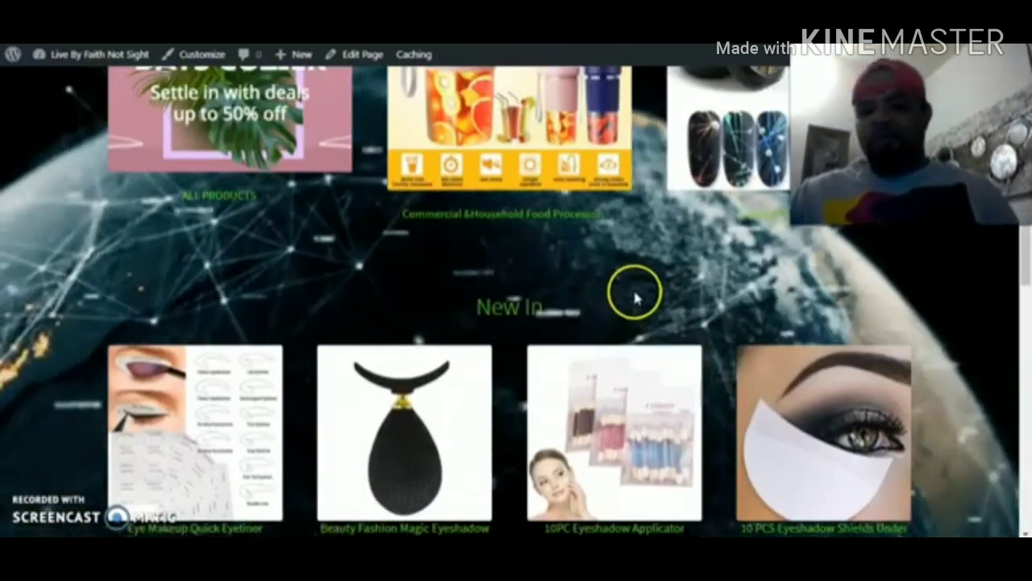
{"action": "scroll", "coordinate": [632, 293], "scroll_direction": "up", "scroll_amount": 3}
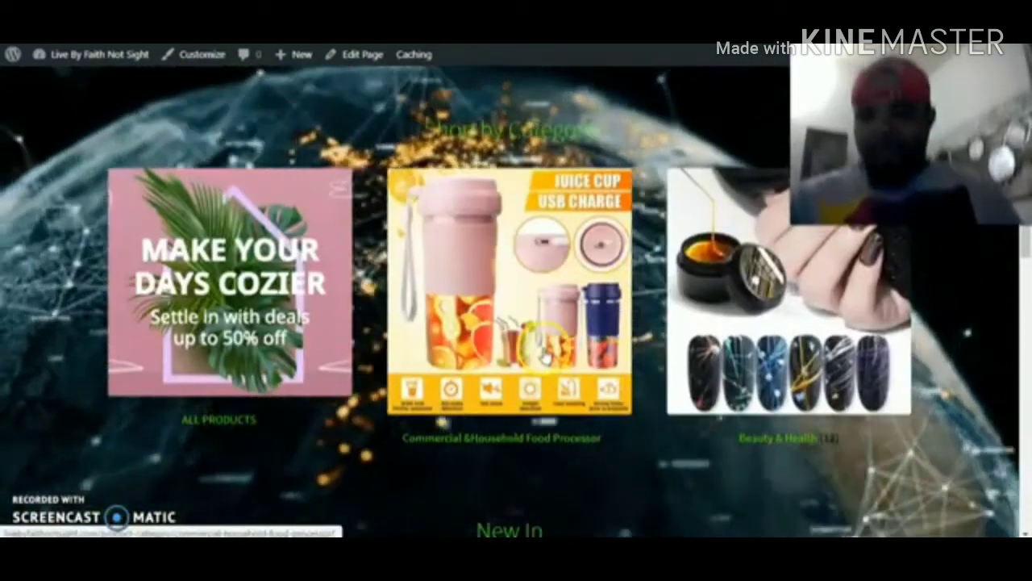
{"action": "scroll", "coordinate": [544, 356], "scroll_direction": "down", "scroll_amount": 2}
{"action": "scroll", "coordinate": [544, 359], "scroll_direction": "down", "scroll_amount": 6}
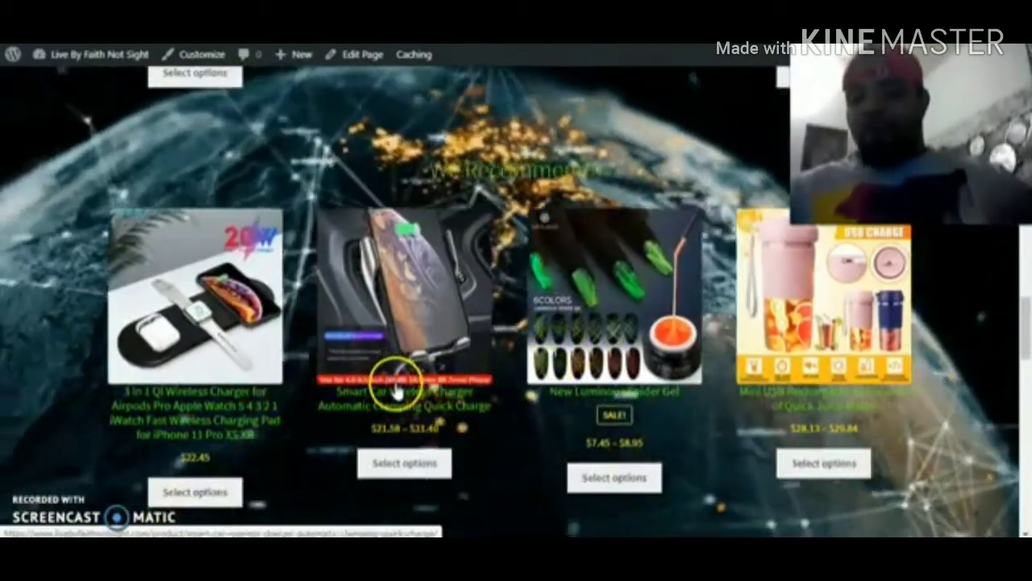
{"action": "scroll", "coordinate": [423, 387], "scroll_direction": "down", "scroll_amount": 2}
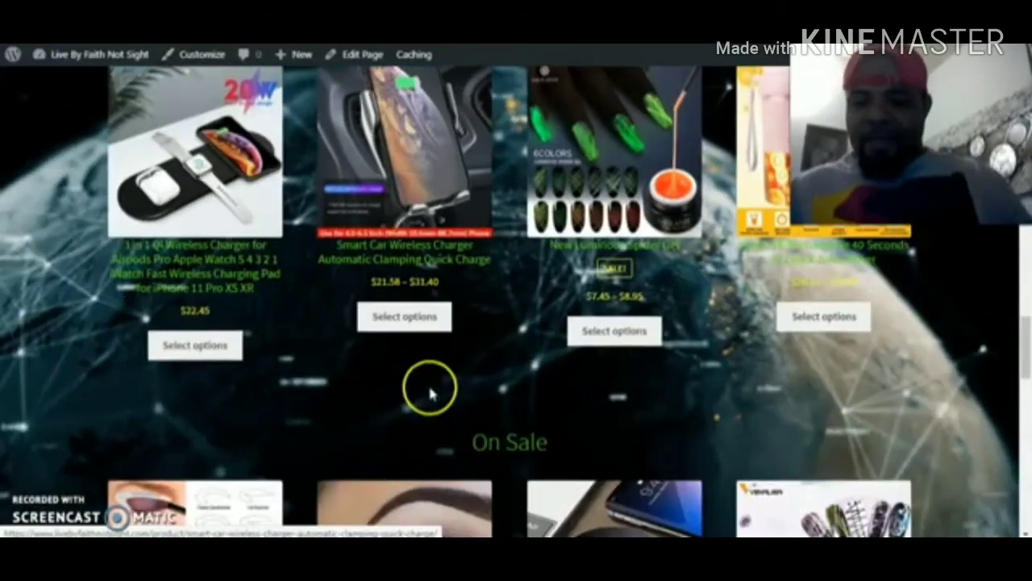
- Compare the New In eye makeup products with the recommended items and the Shop by Category banners on the homepage
{"action": "scroll", "coordinate": [427, 392], "scroll_direction": "up", "scroll_amount": 6}
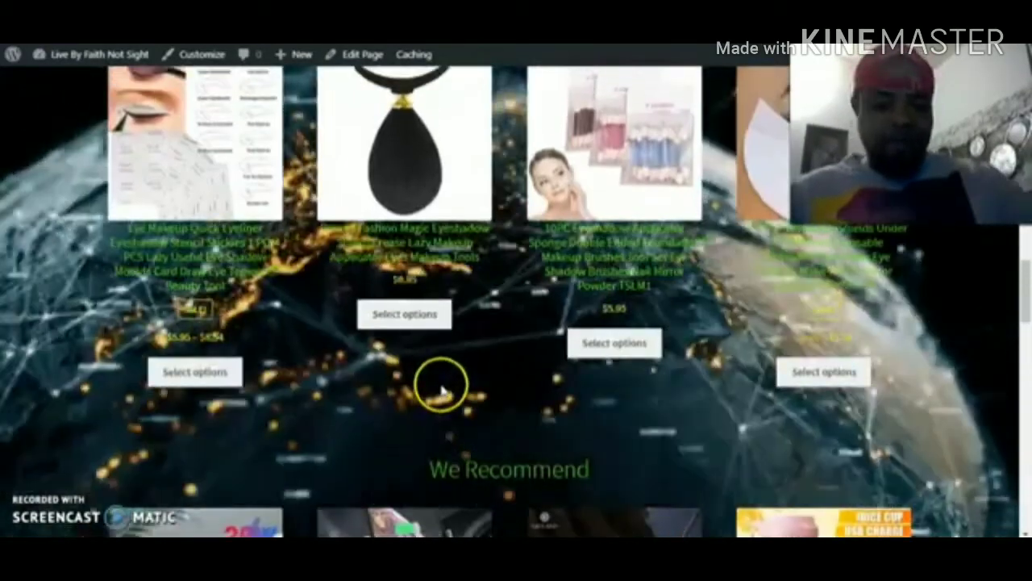
{"action": "scroll", "coordinate": [451, 387], "scroll_direction": "up", "scroll_amount": 3}
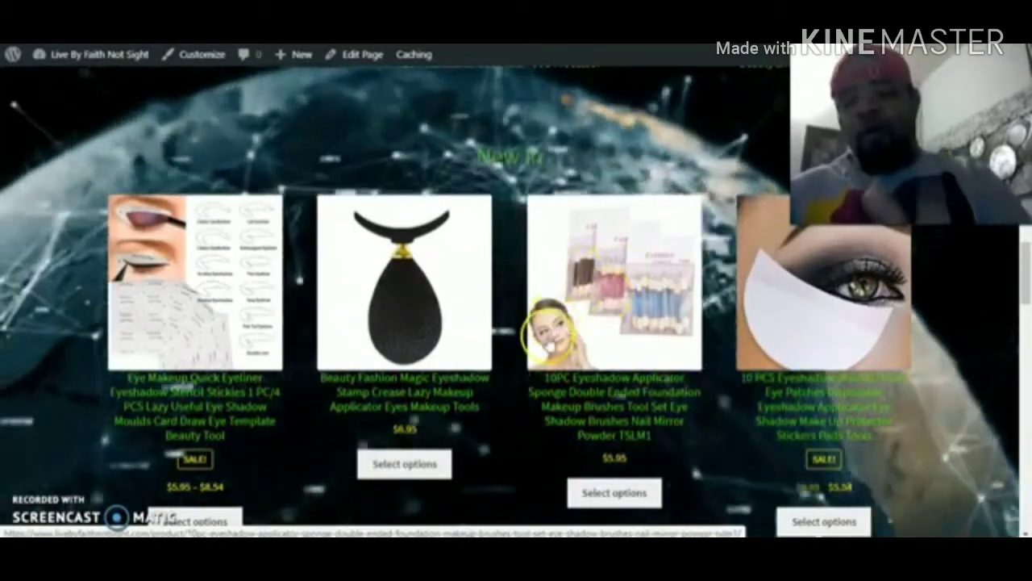
{"action": "scroll", "coordinate": [533, 332], "scroll_direction": "down", "scroll_amount": 5}
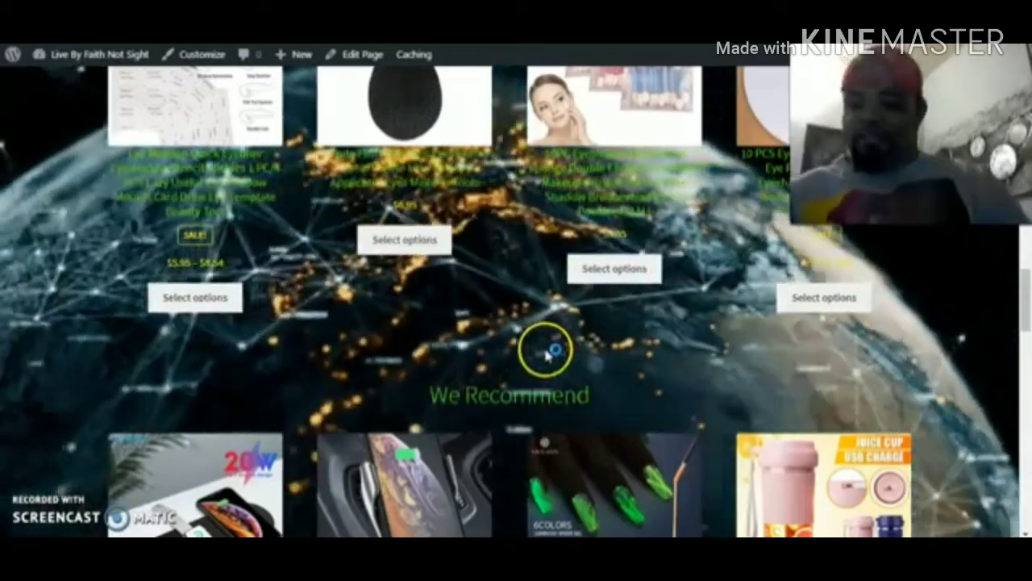
{"action": "scroll", "coordinate": [545, 355], "scroll_direction": "down", "scroll_amount": 1}
{"action": "scroll", "coordinate": [543, 351], "scroll_direction": "down", "scroll_amount": 2}
{"action": "scroll", "coordinate": [484, 351], "scroll_direction": "up", "scroll_amount": 3}
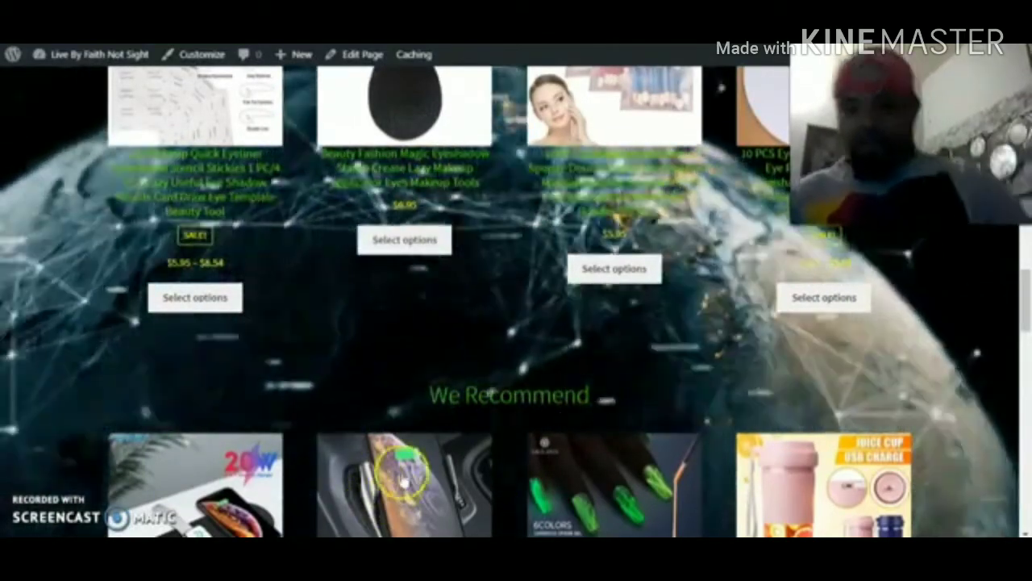
{"action": "scroll", "coordinate": [435, 452], "scroll_direction": "down", "scroll_amount": 2}
{"action": "scroll", "coordinate": [435, 480], "scroll_direction": "up", "scroll_amount": 6}
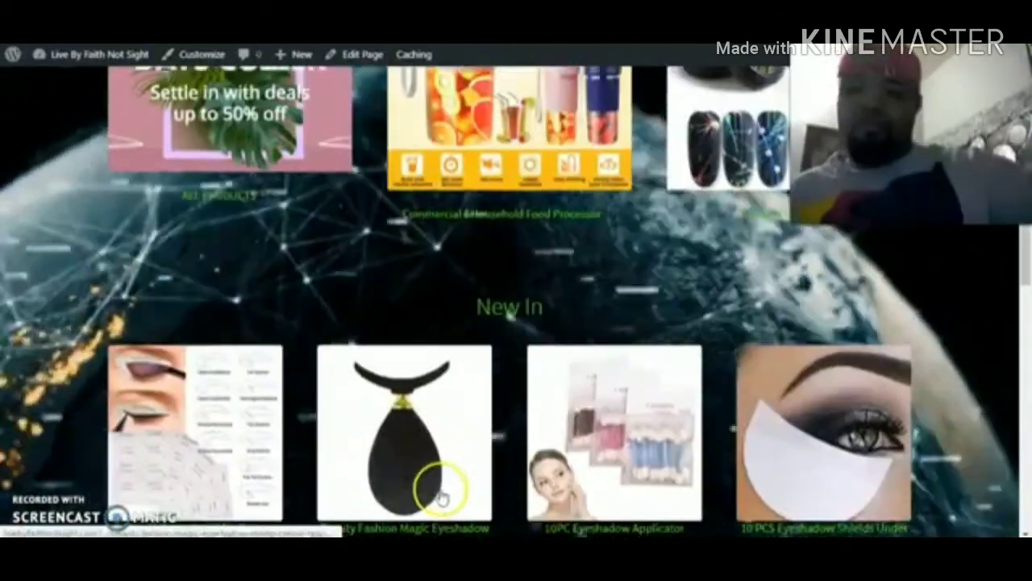
{"action": "scroll", "coordinate": [121, 494], "scroll_direction": "up", "scroll_amount": 3}
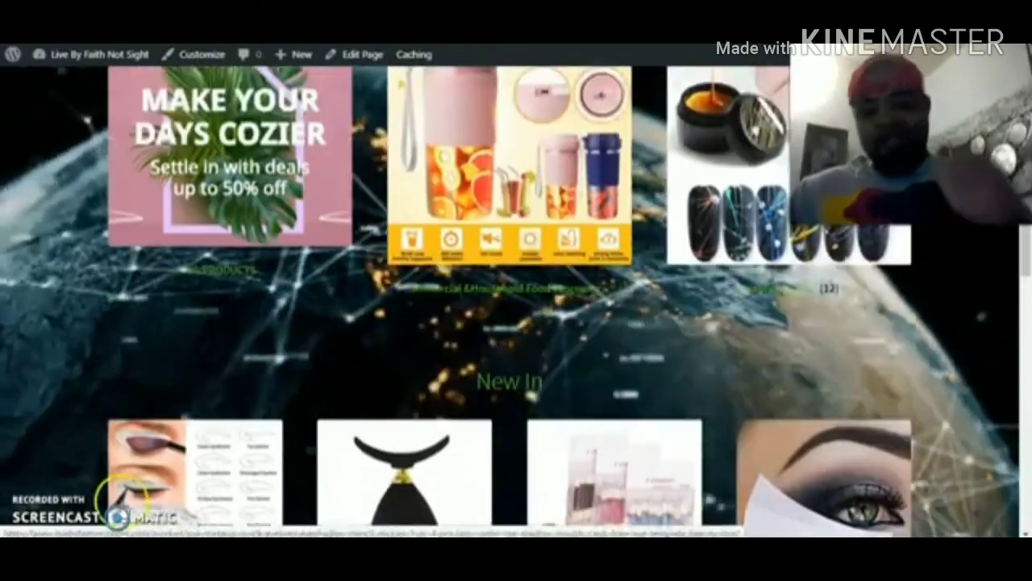
- Switch to the thebuildersfashionclub.com homepage and look over its Trust God message and embedded videos
{"action": "scroll", "coordinate": [121, 492], "scroll_direction": "up", "scroll_amount": 10}
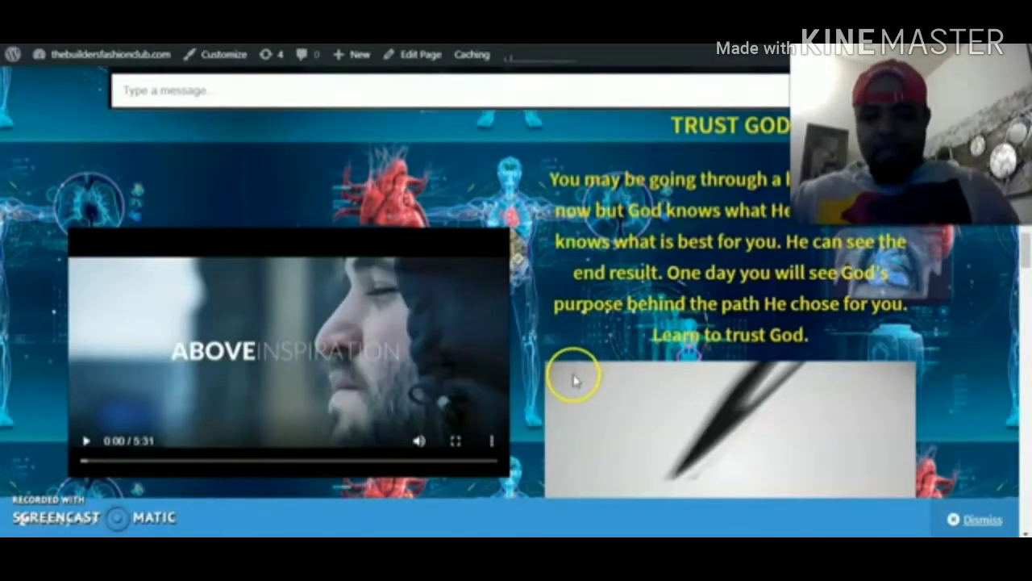
{"action": "scroll", "coordinate": [572, 376], "scroll_direction": "down", "scroll_amount": 1}
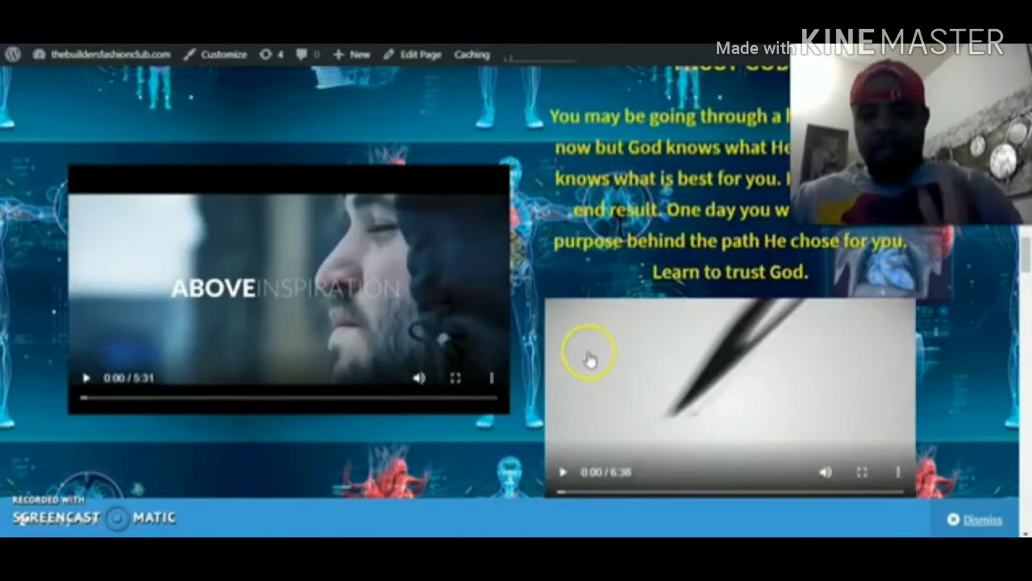
{"action": "scroll", "coordinate": [588, 359], "scroll_direction": "down", "scroll_amount": 3}
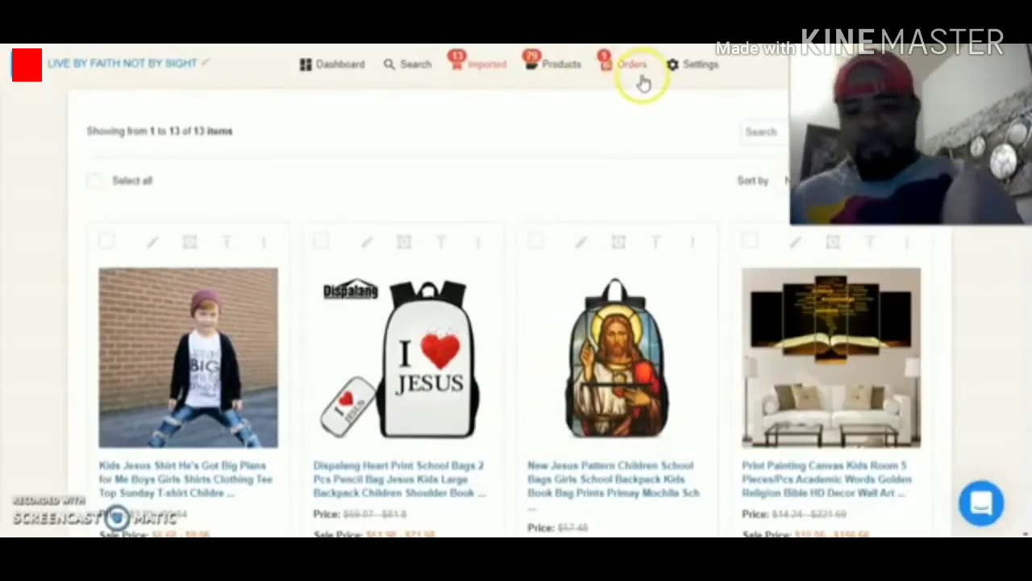
- Open the store's orders, try again to place the supplier order for the maroon women's T-shirts, and reload the orders list
{"action": "left_click", "coordinate": [634, 72]}
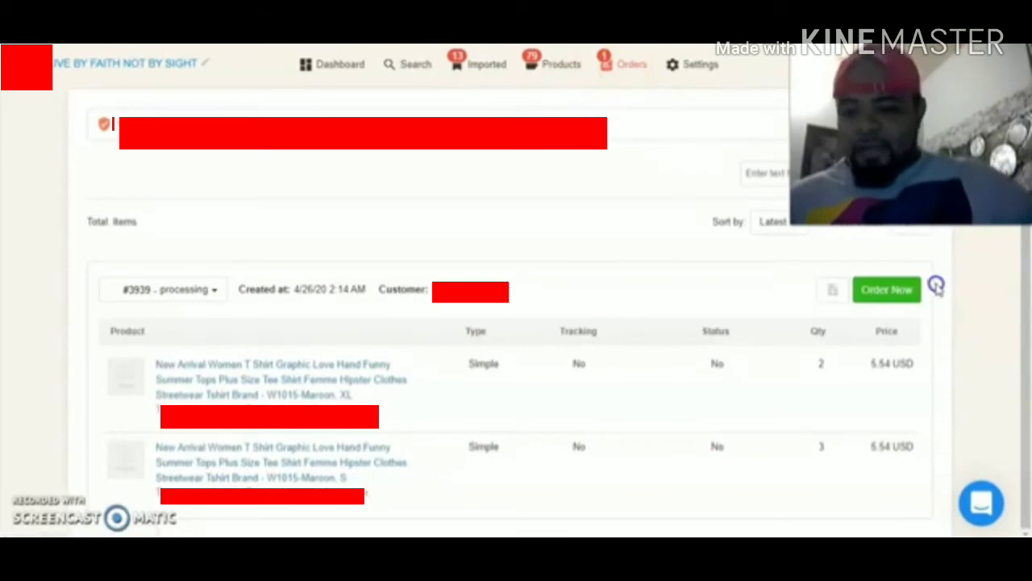
{"action": "left_click_drag", "start_coordinate": [936, 284], "coordinate": [908, 298]}
{"action": "left_click", "coordinate": [908, 299]}
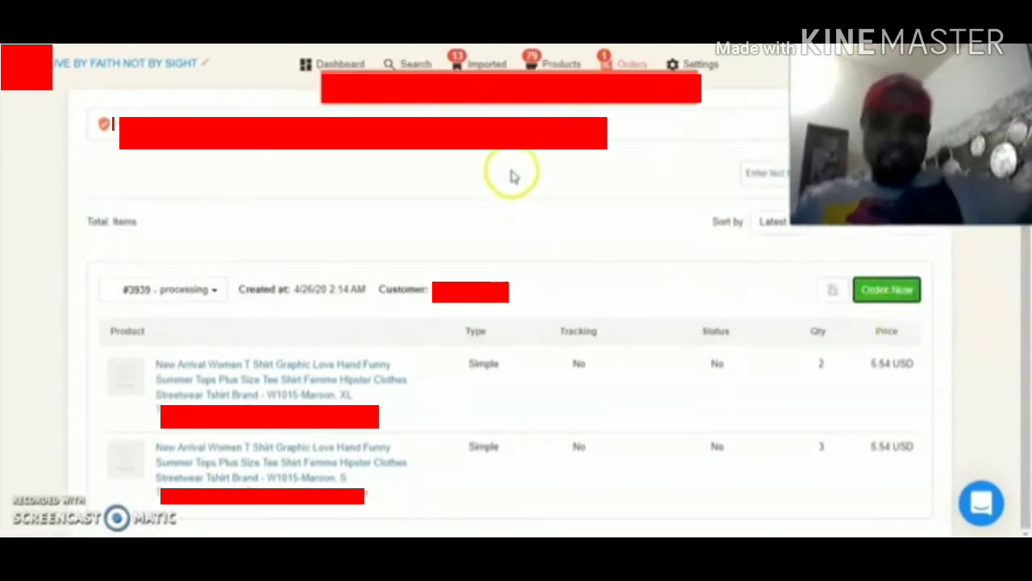
{"action": "left_click", "coordinate": [613, 65]}
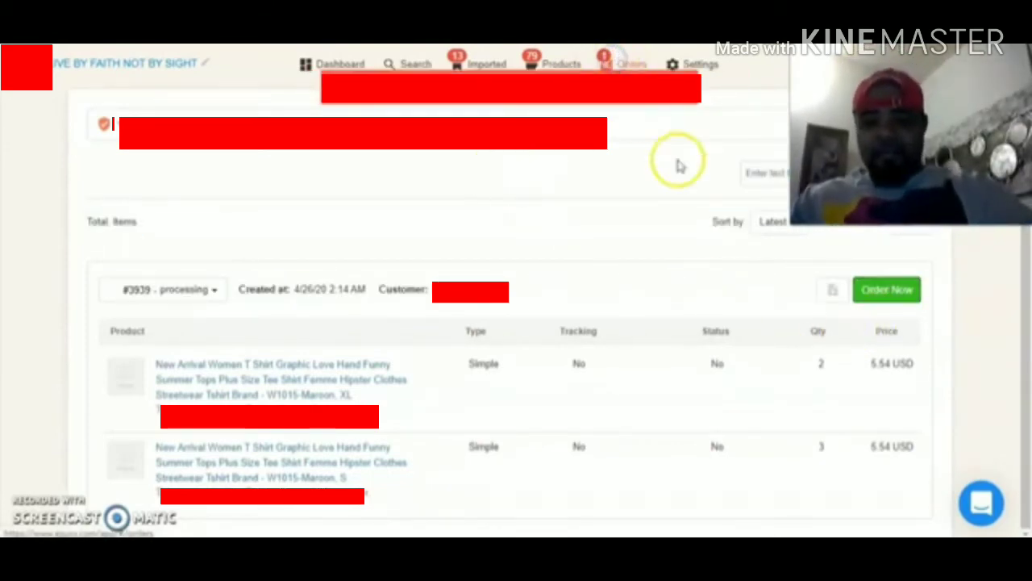